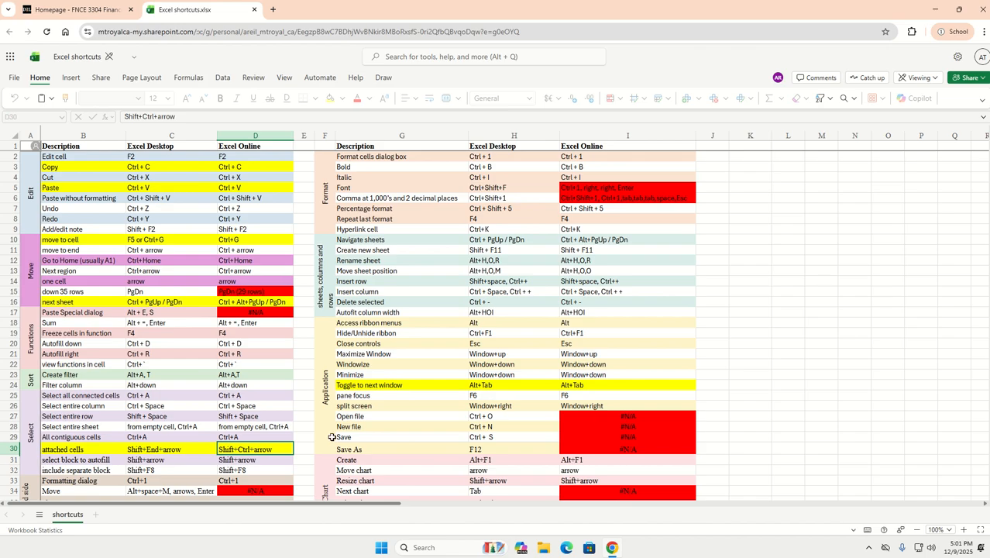
# - Review the keyboard shortcuts listed in the Excel shortcuts workbook, including the row on selecting attached cells
pyautogui.click(199, 450)
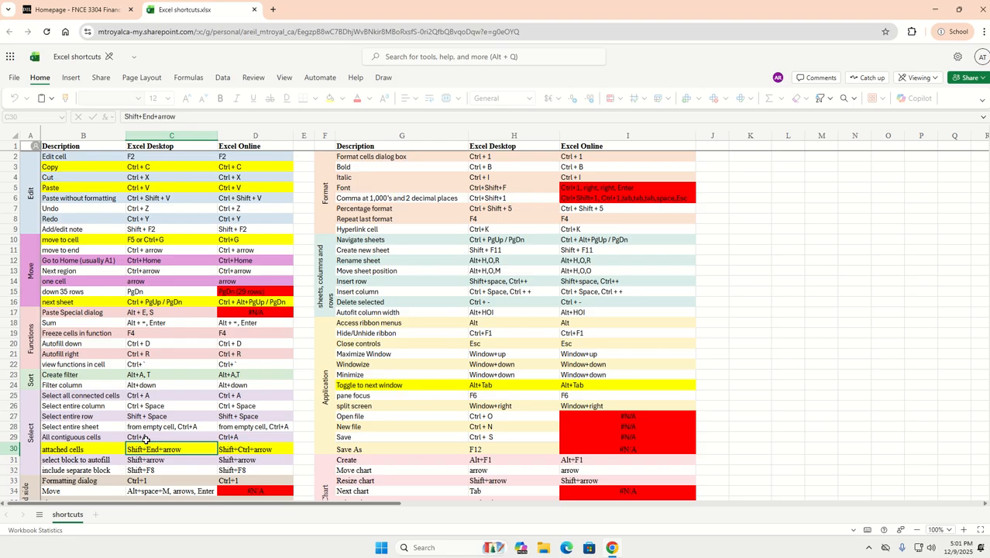
pyautogui.scroll(-7, 145, 440)
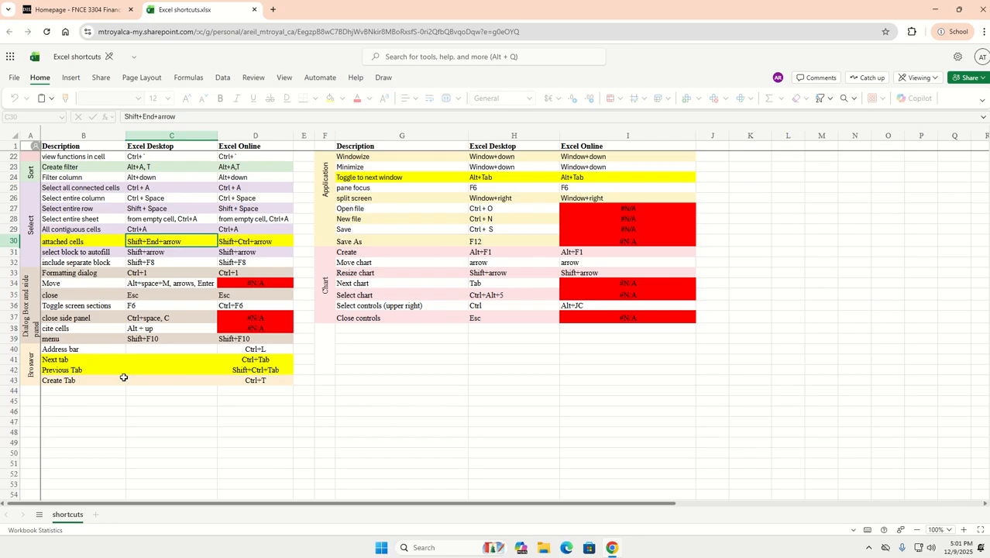
pyautogui.scroll(7, 477, 361)
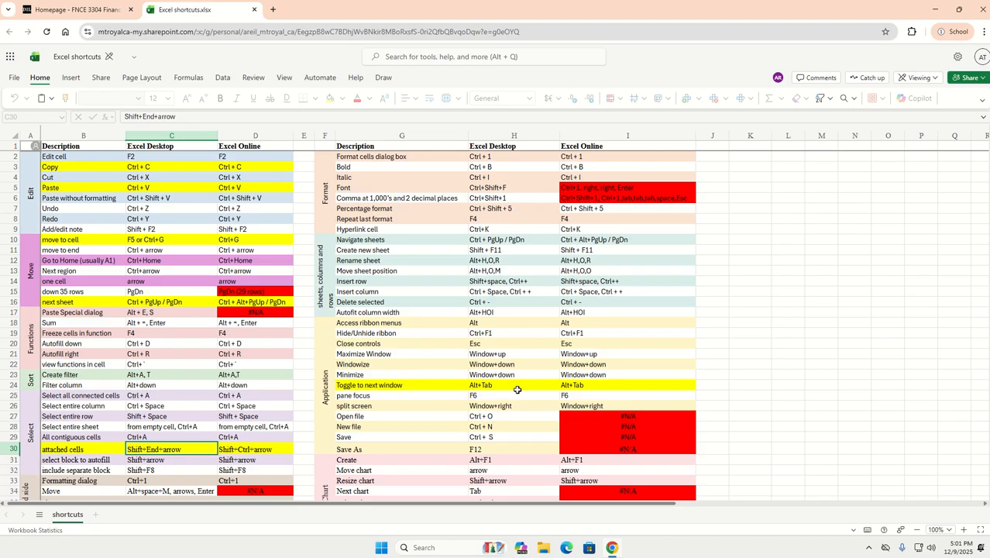
# - Switch to the FNCE 3304 course site and open team 7's Week 8 Bonds (ch10) assignment
pyautogui.hotkey('ctrl', 'Tab')
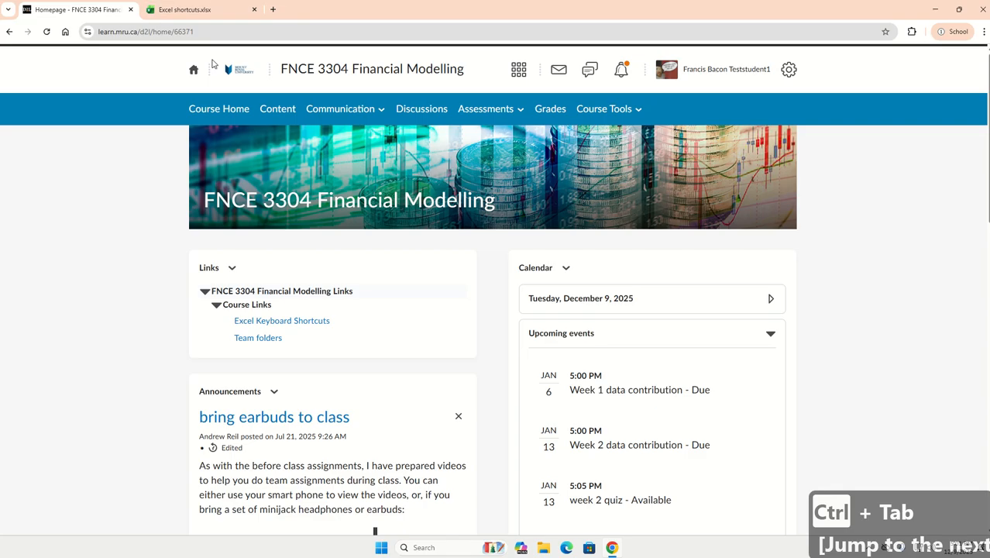
pyautogui.click(507, 114)
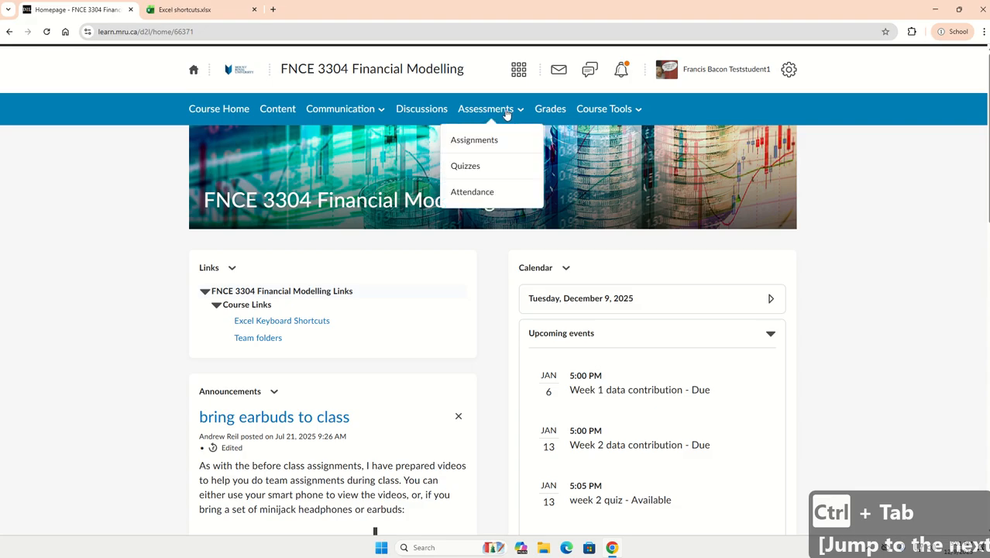
pyautogui.click(487, 147)
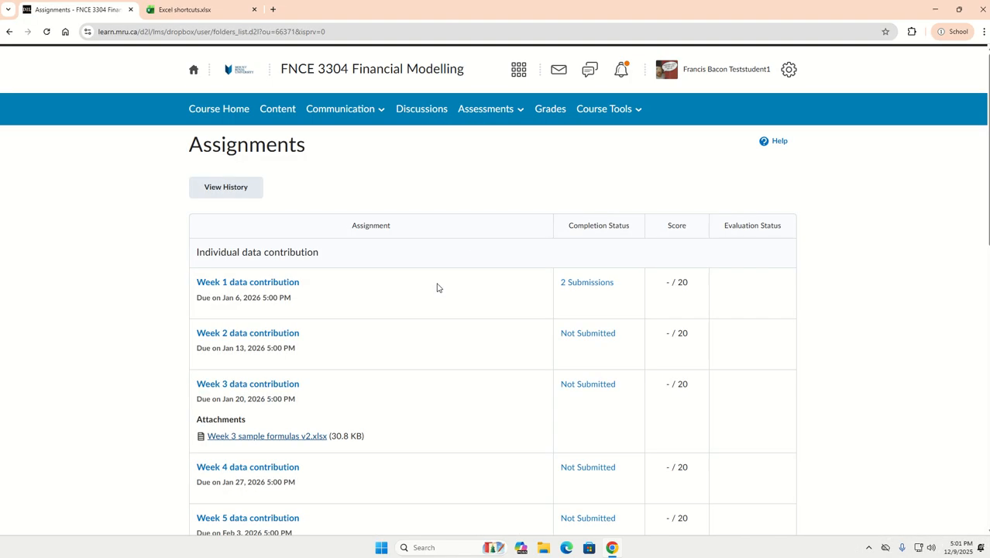
pyautogui.scroll(-10, 438, 287)
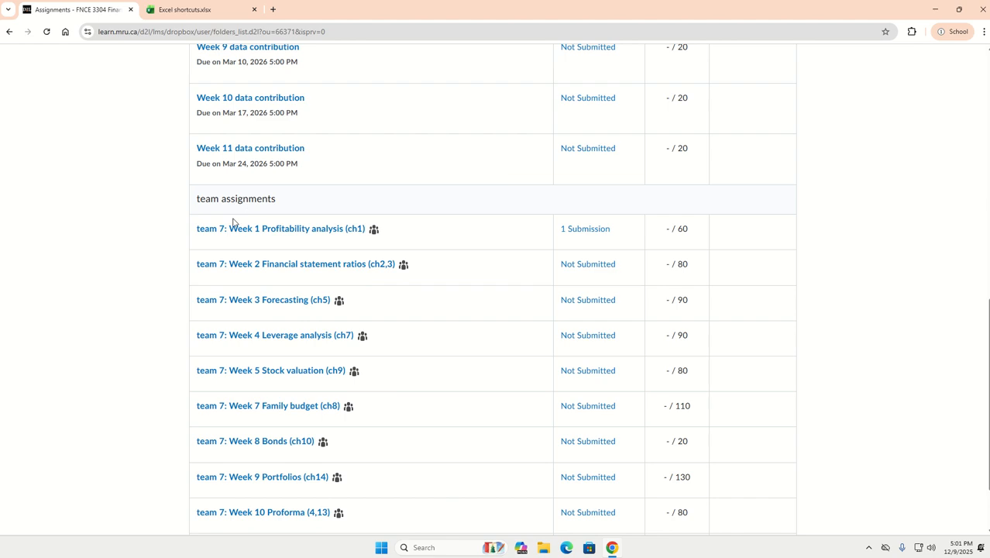
pyautogui.scroll(-1, 275, 469)
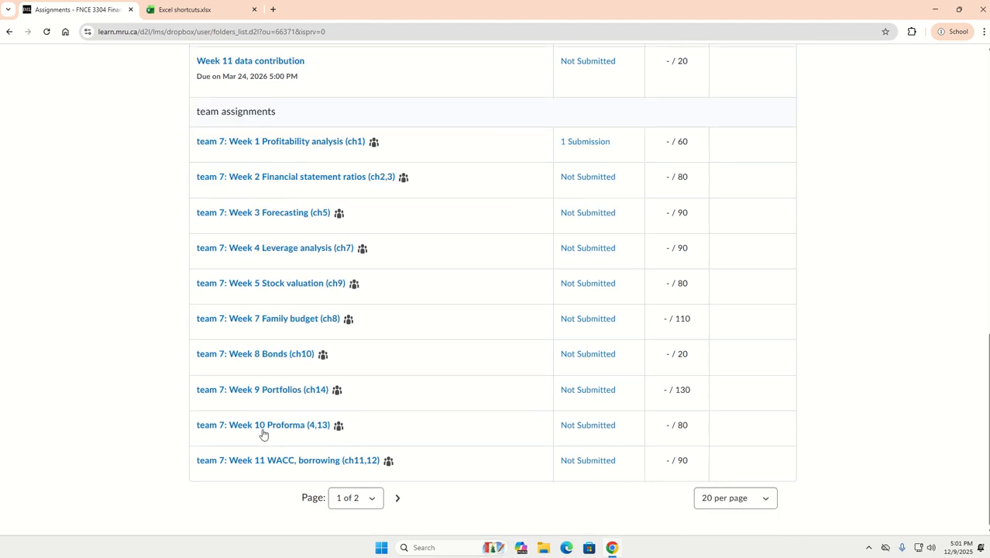
pyautogui.click(270, 357)
pyautogui.scroll(-1, 330, 285)
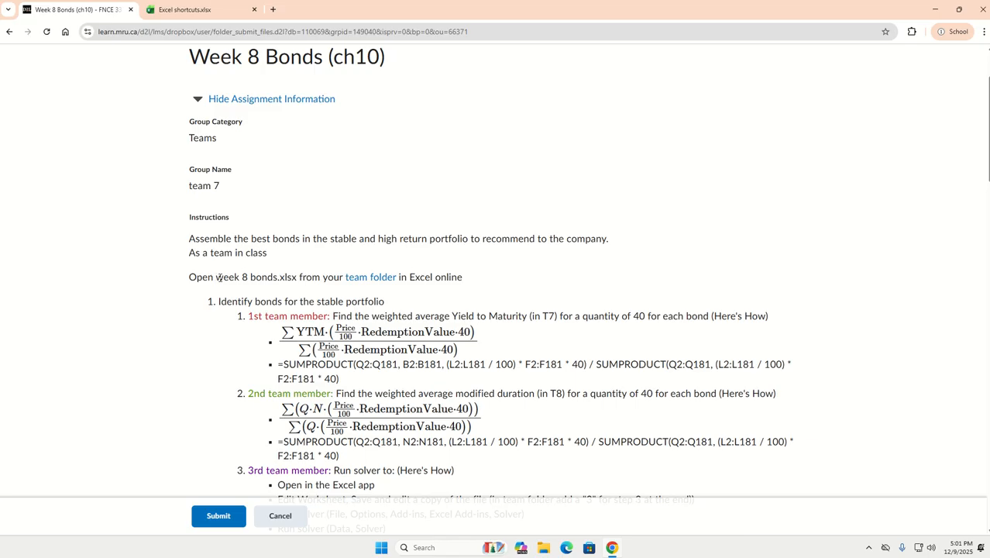
# - Follow the assignment's team folder link and open week 8 bonds.xlsx from the team 7 folder in the browser
pyautogui.moveTo(214, 277); pyautogui.dragTo(301, 275)
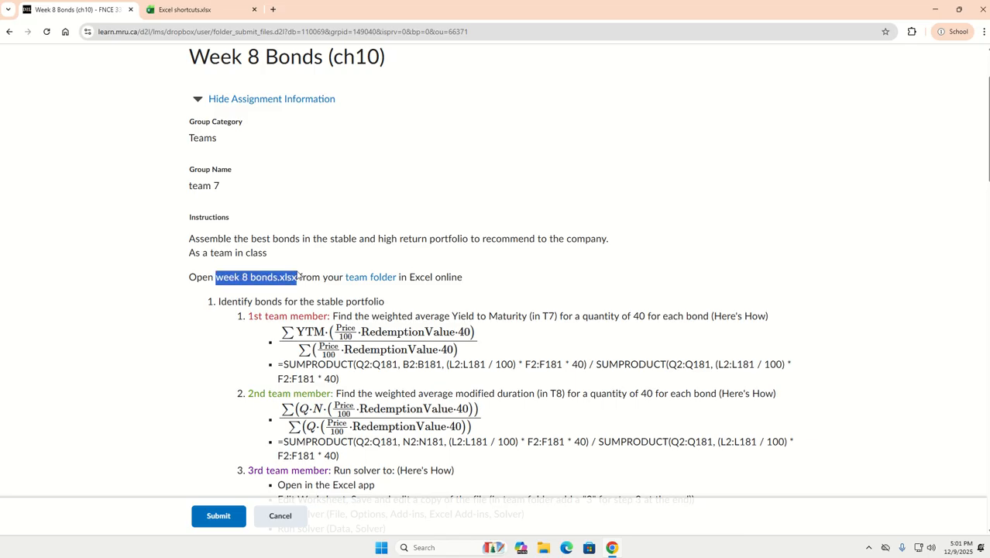
pyautogui.click(382, 278)
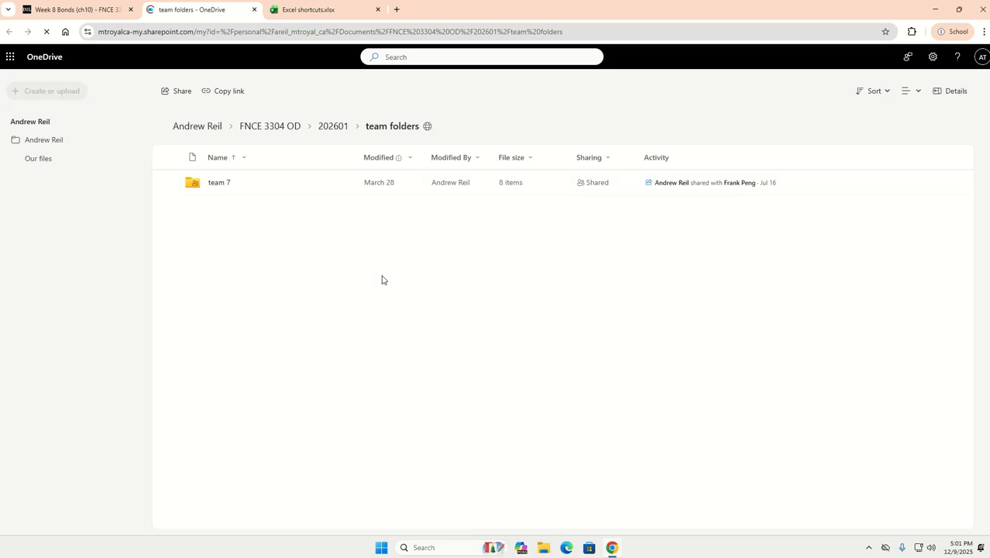
pyautogui.click(217, 184)
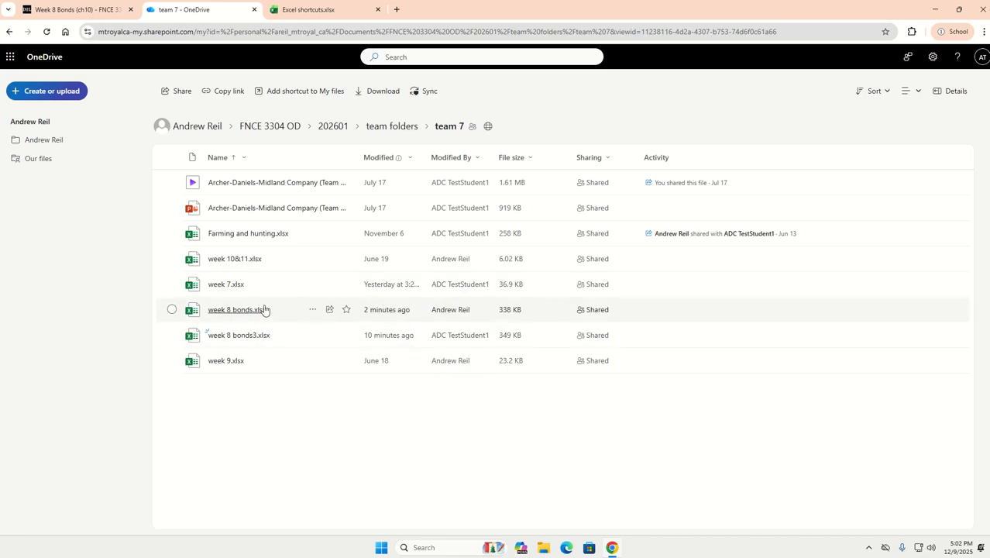
pyautogui.moveTo(259, 317)
pyautogui.moveTo(248, 340)
pyautogui.click(234, 311)
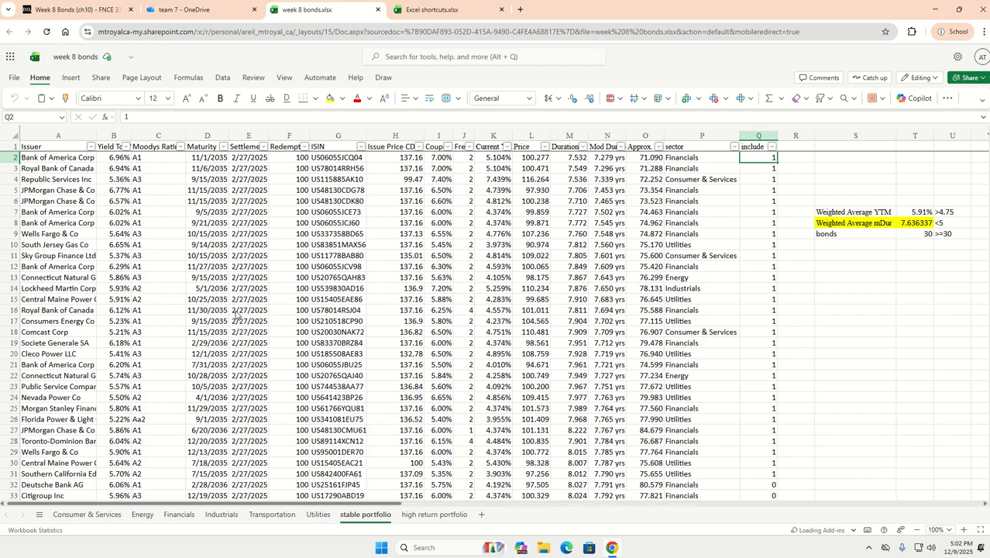
# - Return to the Week 8 Bonds assignment and review the instruction to identify bonds for the stable portfolio
pyautogui.hotkey('ctrl', 'shift', 'Tab')
pyautogui.hotkey('ctrl', 'shift', 'Tab')
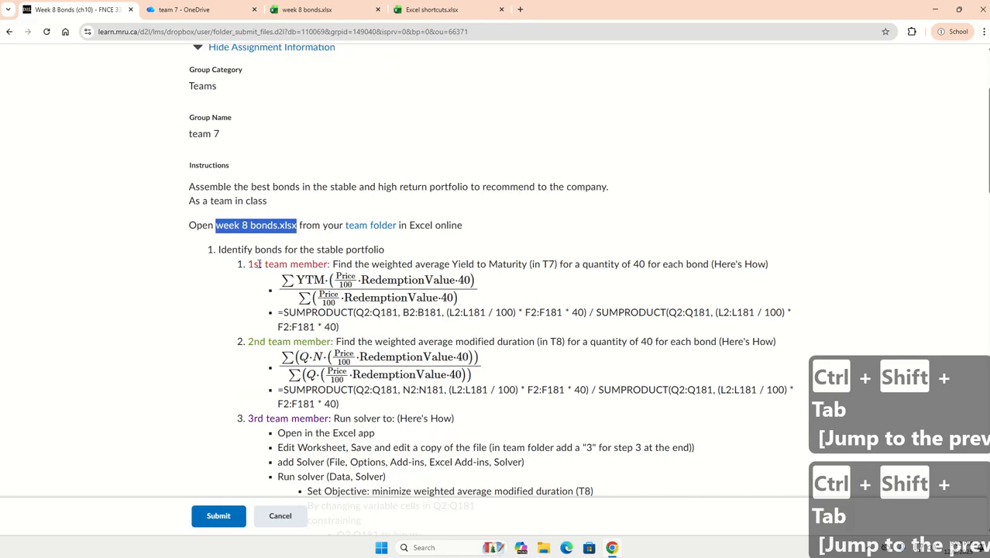
pyautogui.moveTo(391, 251)
pyautogui.mouseDown()
pyautogui.moveTo(350, 251)
pyautogui.moveTo(384, 250)
pyautogui.mouseUp()
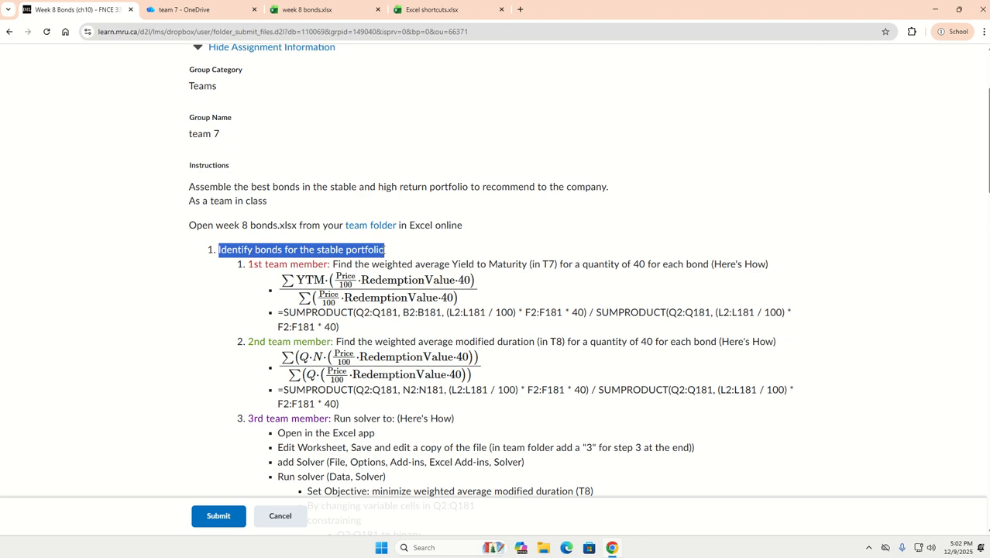
pyautogui.moveTo(385, 250); pyautogui.dragTo(388, 251)
pyautogui.click(400, 253)
# - Read the high return portfolio instructions, including the 6th team member's steps for copying the file, adding Solver and running it
pyautogui.scroll(-4, 416, 261)
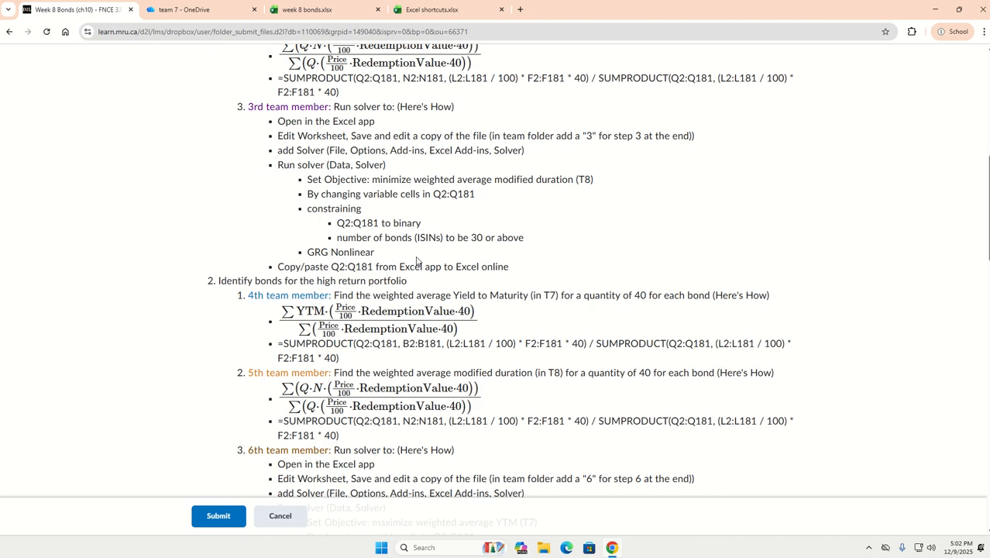
pyautogui.scroll(-1, 417, 259)
pyautogui.moveTo(412, 234); pyautogui.dragTo(331, 233)
pyautogui.click(356, 230)
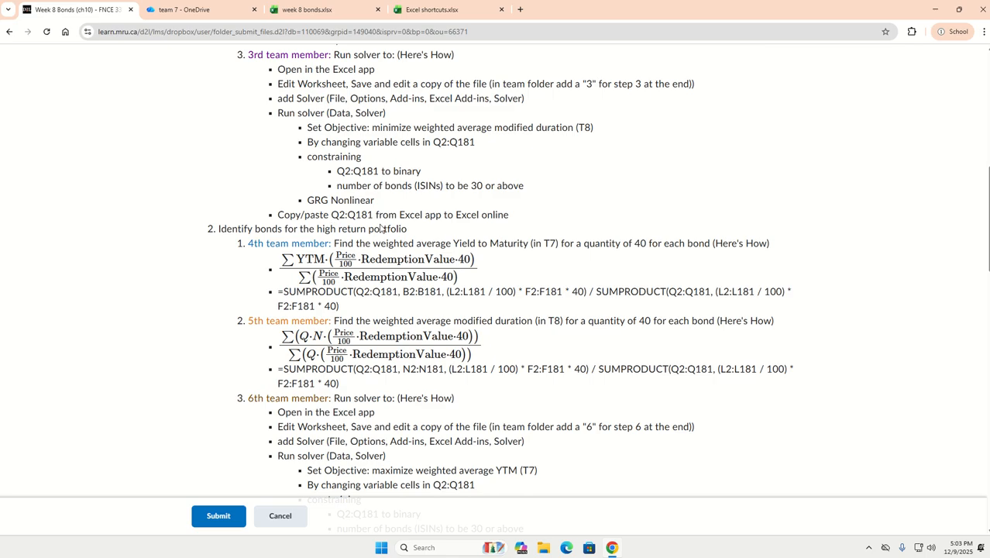
pyautogui.scroll(-2, 410, 239)
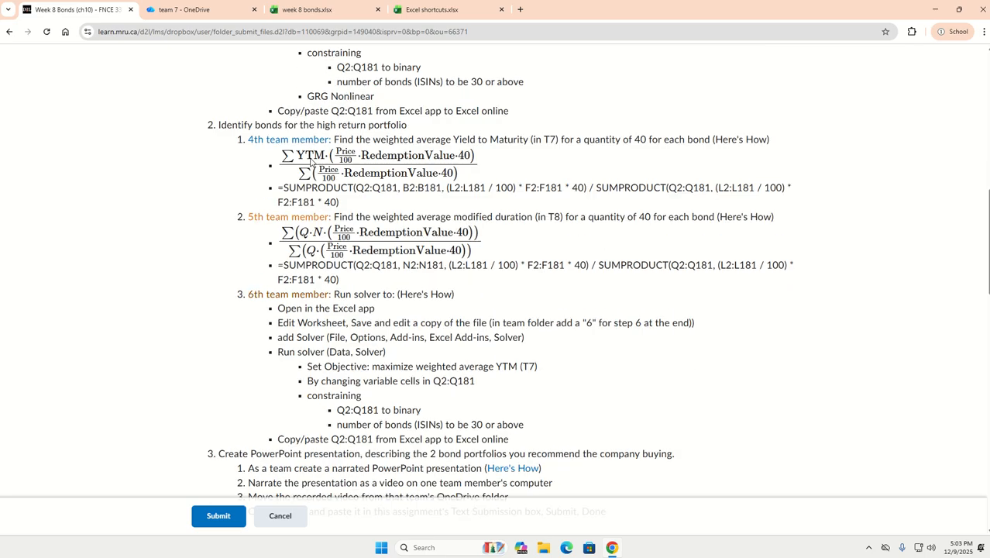
pyautogui.scroll(-3, 327, 240)
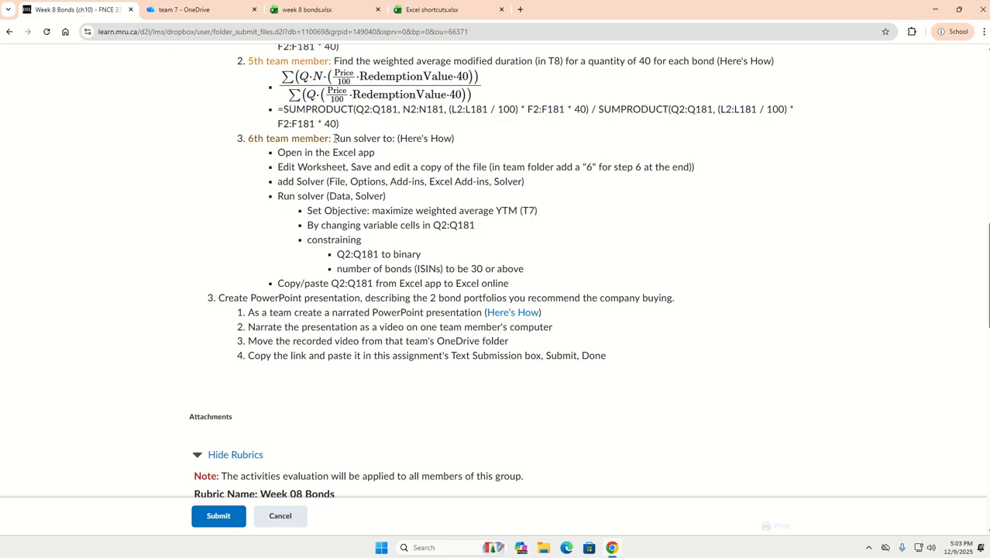
pyautogui.moveTo(334, 138); pyautogui.dragTo(299, 153)
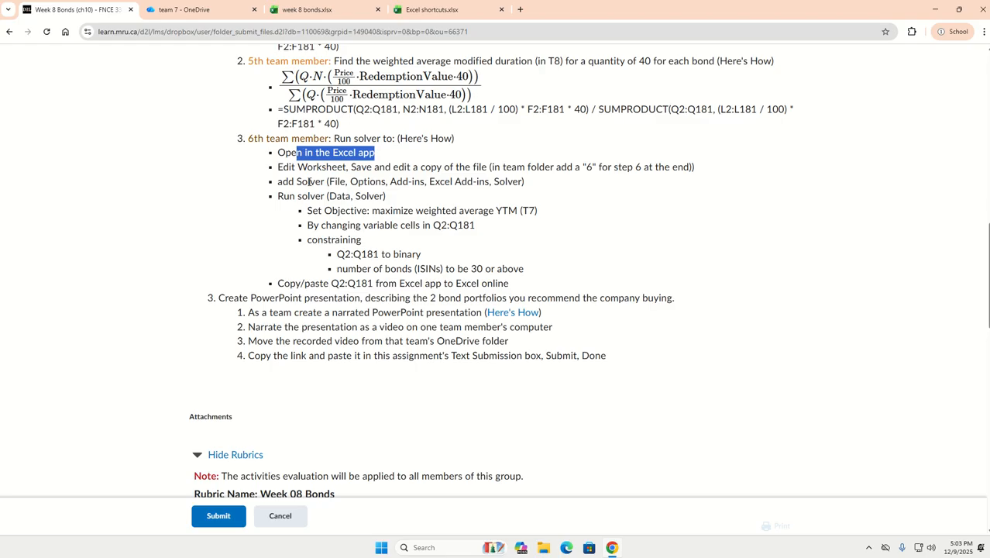
pyautogui.click(596, 170)
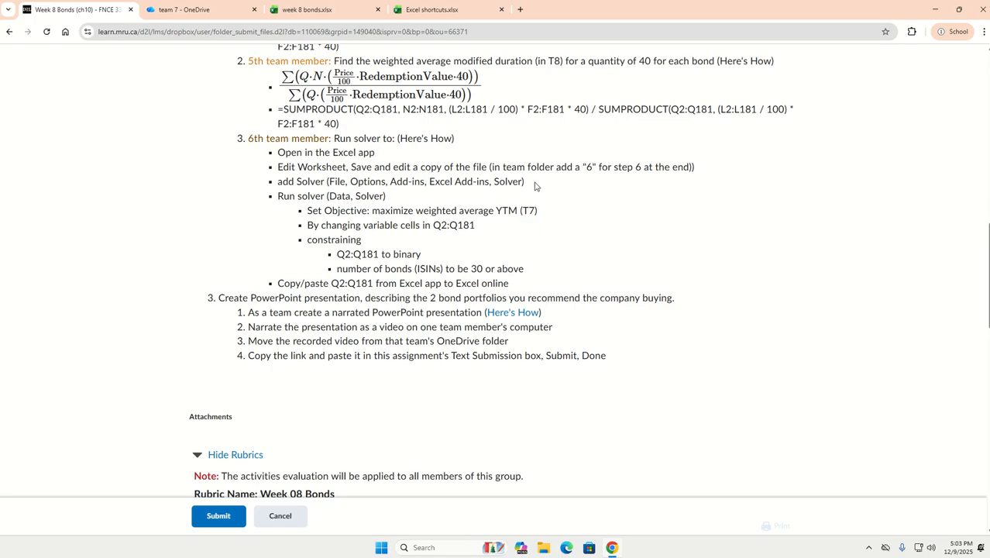
pyautogui.moveTo(535, 186); pyautogui.dragTo(283, 181)
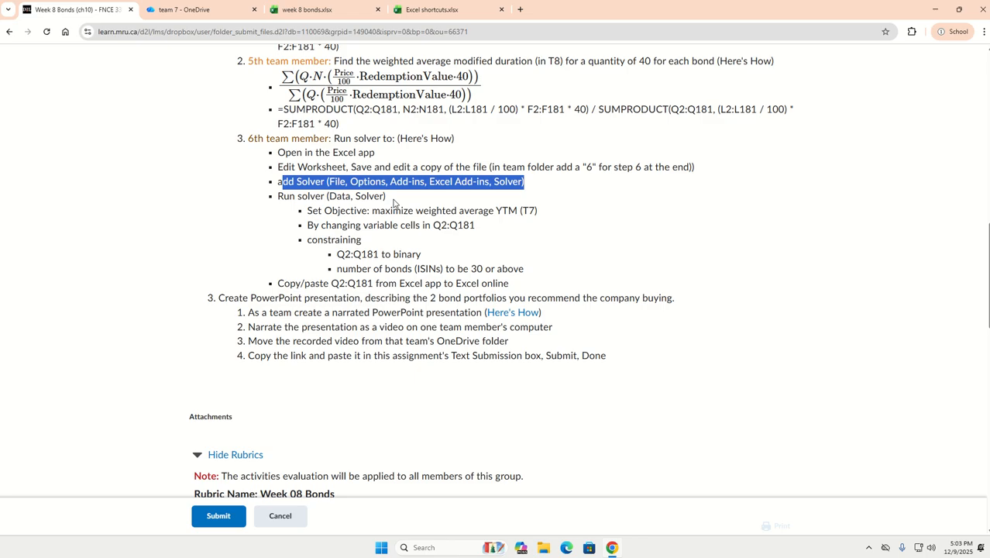
# - Open week 8 bonds.xlsx from the team 7 OneDrive folder in the Excel desktop app
pyautogui.hotkey('ctrl', 'Tab')
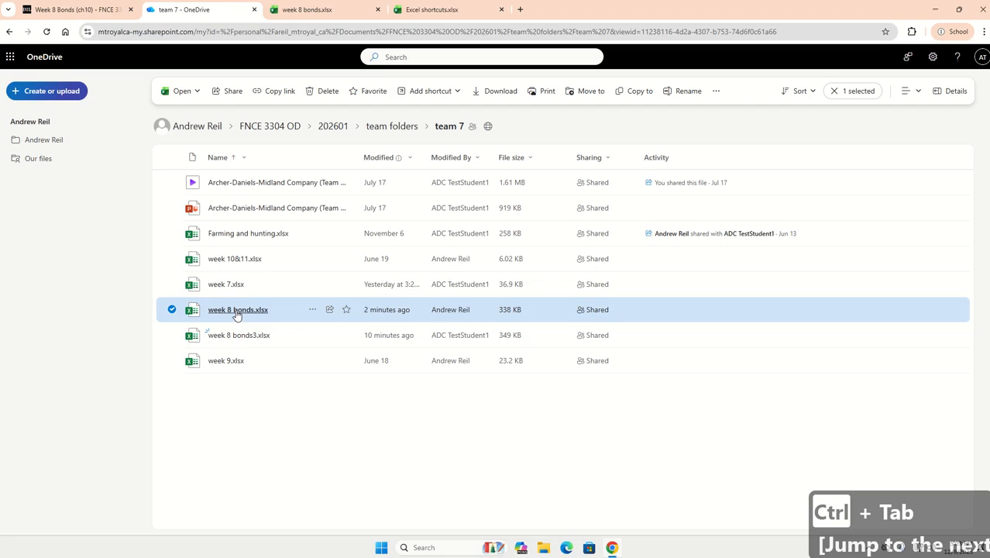
pyautogui.moveTo(249, 316)
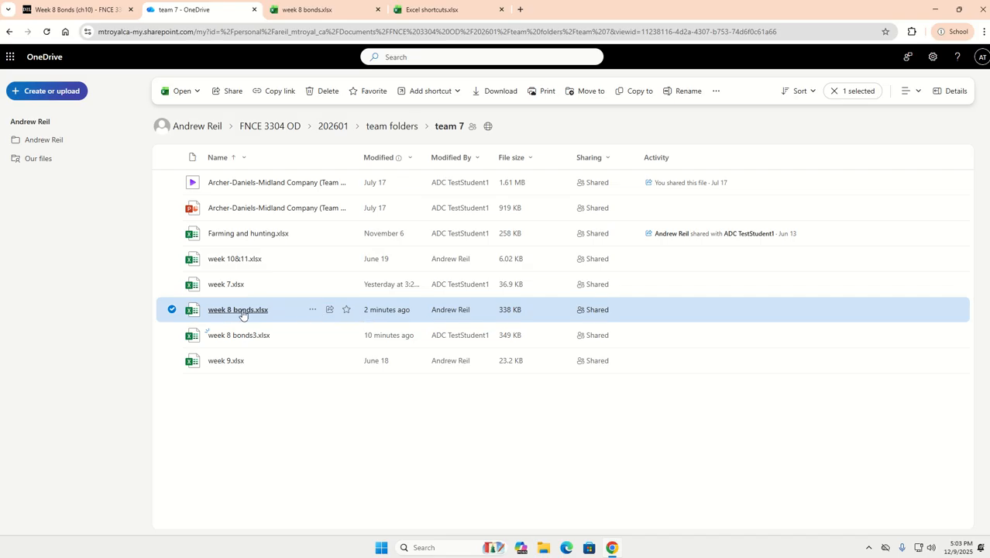
pyautogui.click(312, 309)
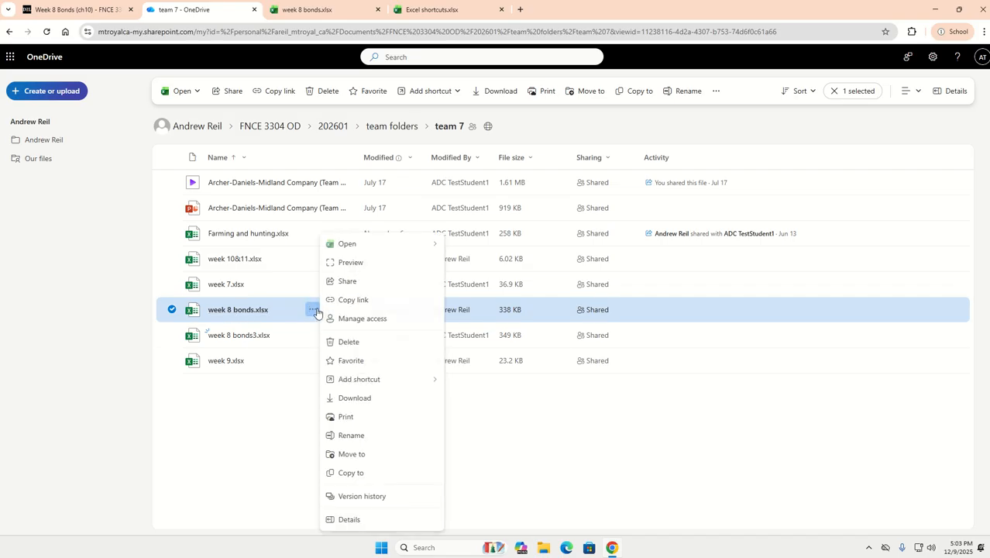
pyautogui.moveTo(358, 251)
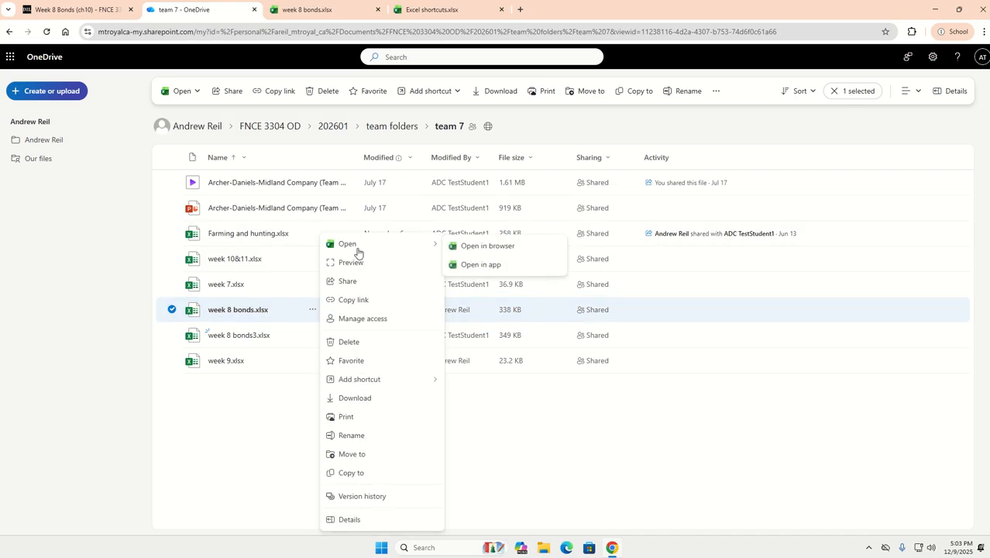
pyautogui.click(475, 265)
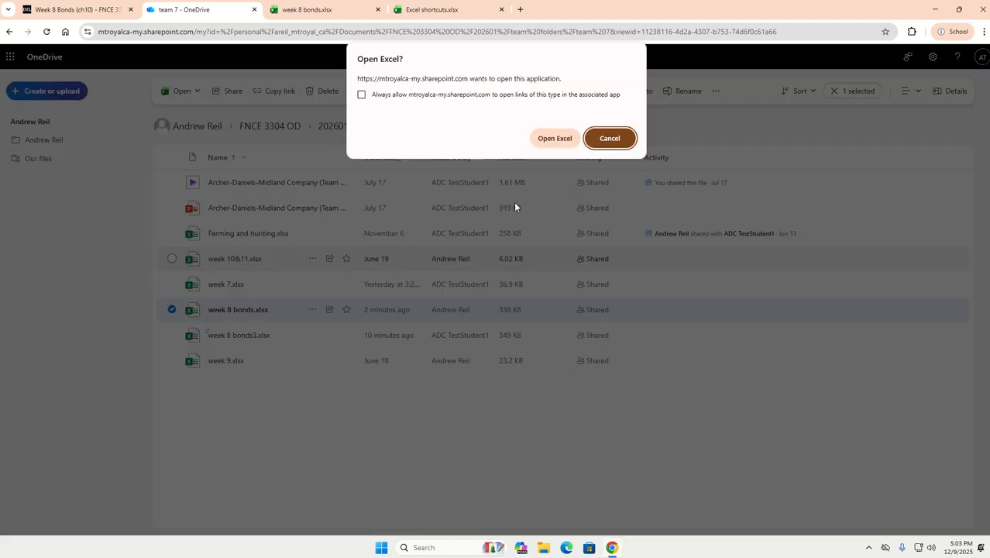
pyautogui.click(557, 141)
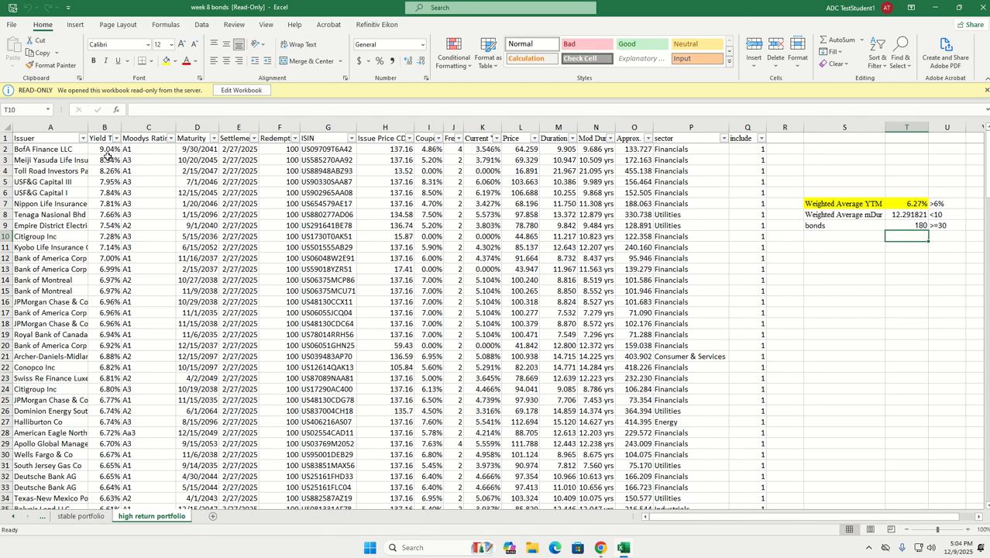
# - Save and edit a copy of the read-only workbook as "week 8 bonds6" in the team 7 folder
pyautogui.click(225, 92)
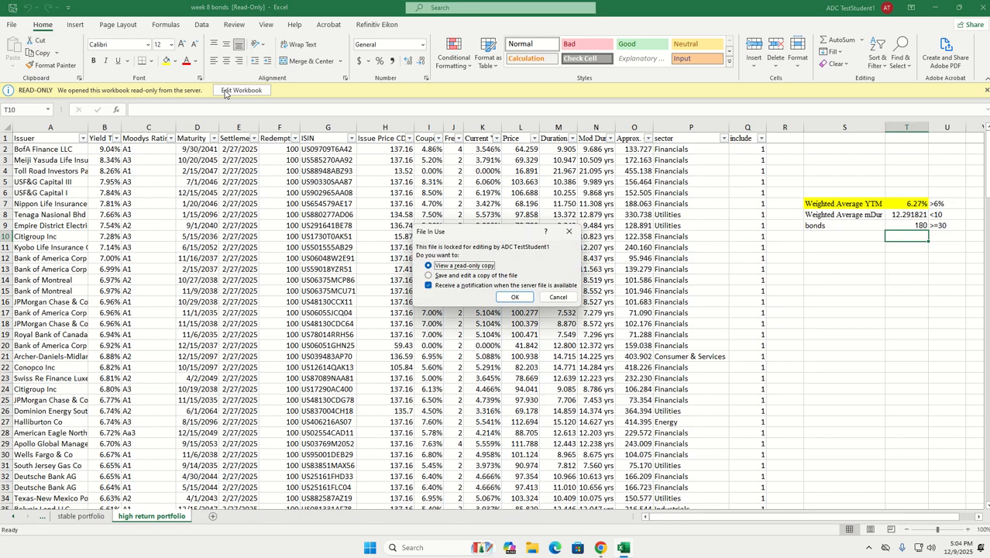
pyautogui.click(428, 275)
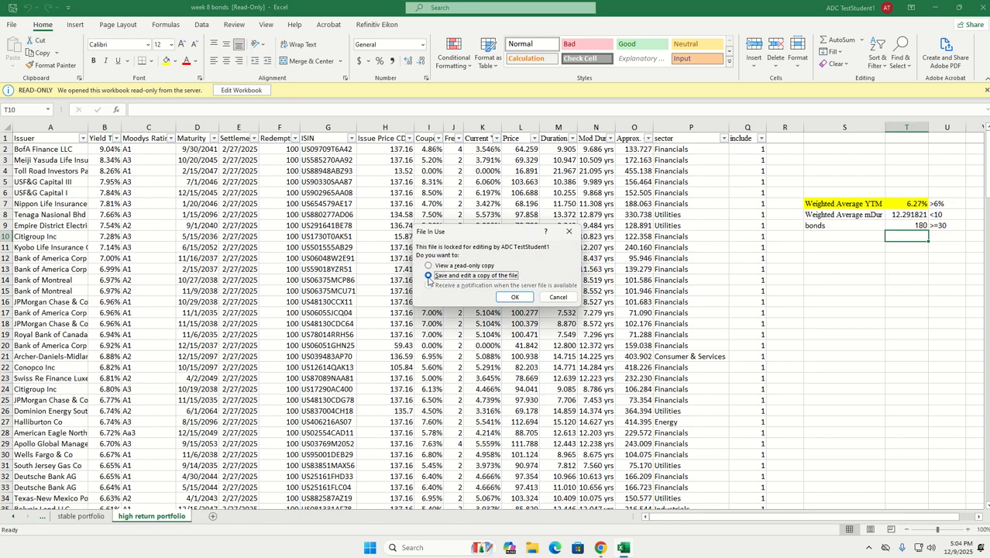
pyautogui.click(515, 298)
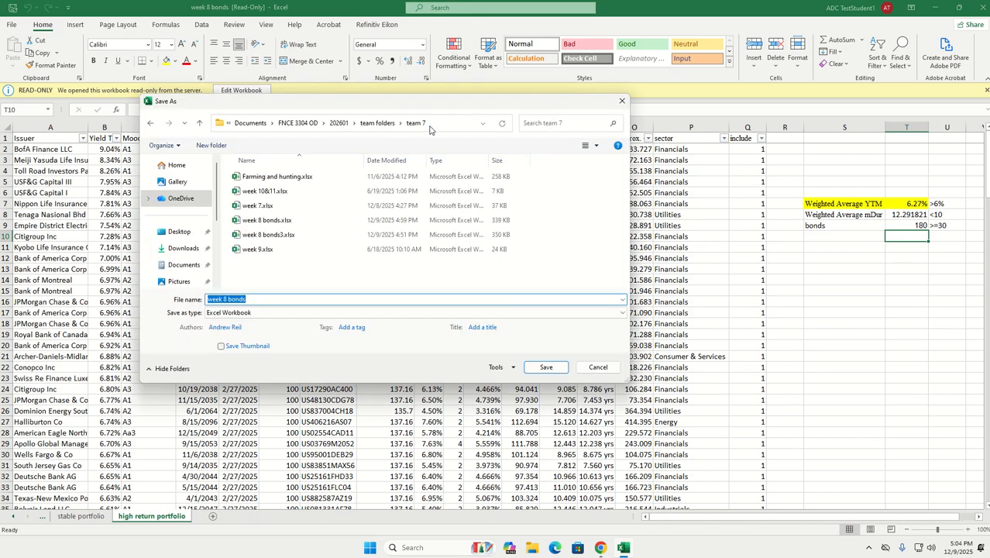
pyautogui.click(251, 299)
pyautogui.write('6')
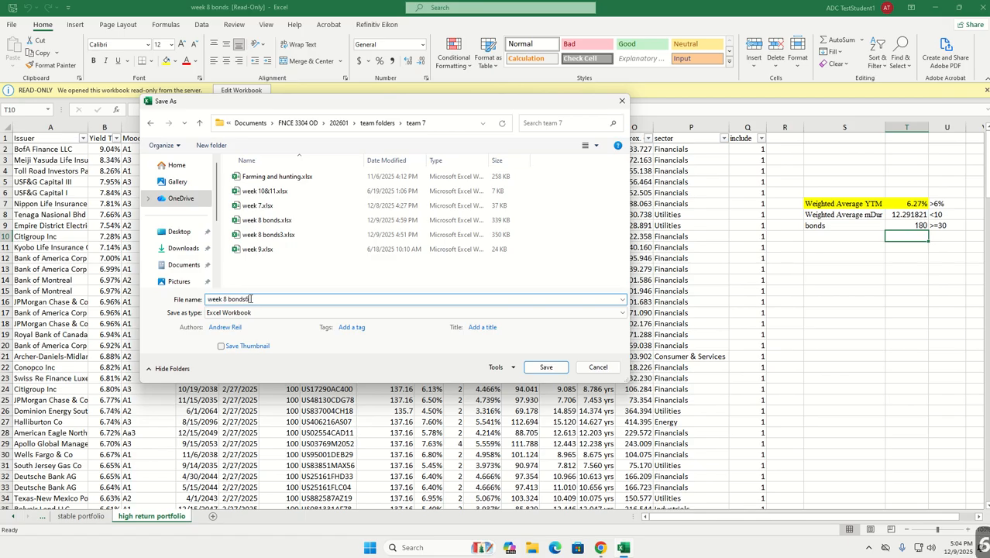
pyautogui.click(551, 368)
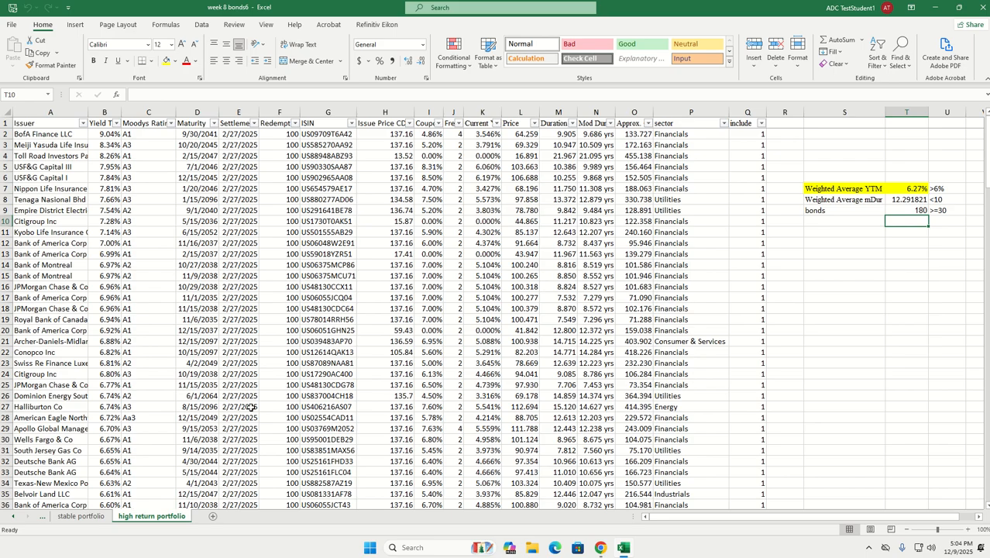
# - Look through the stable portfolio, Utilities, Transportation and Industrials sheets and return to the high return portfolio sheet
pyautogui.press('ctrl+Prior')
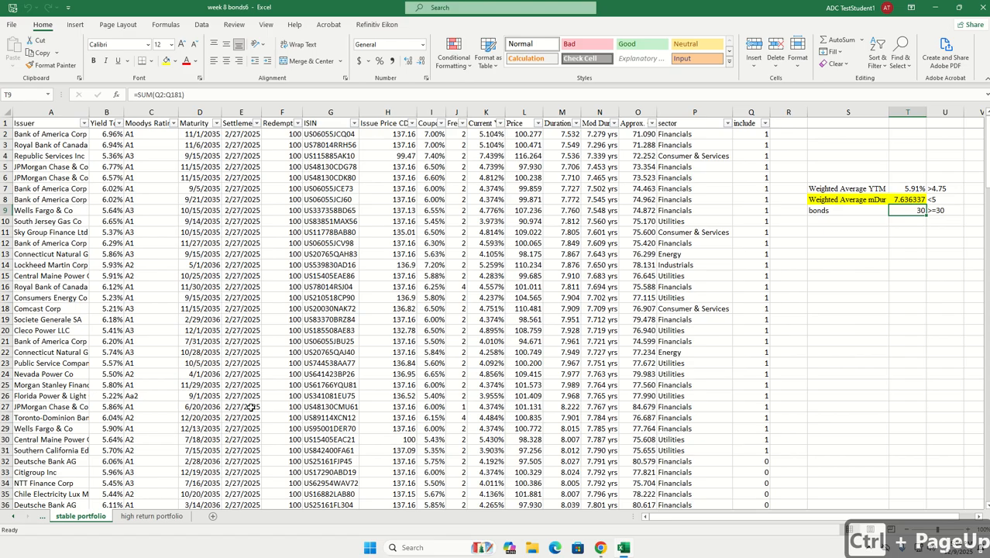
pyautogui.hotkey('ctrl', 'pageup')
pyautogui.hotkey('ctrl', 'pageup')
pyautogui.hotkey('ctrl', 'pageup')
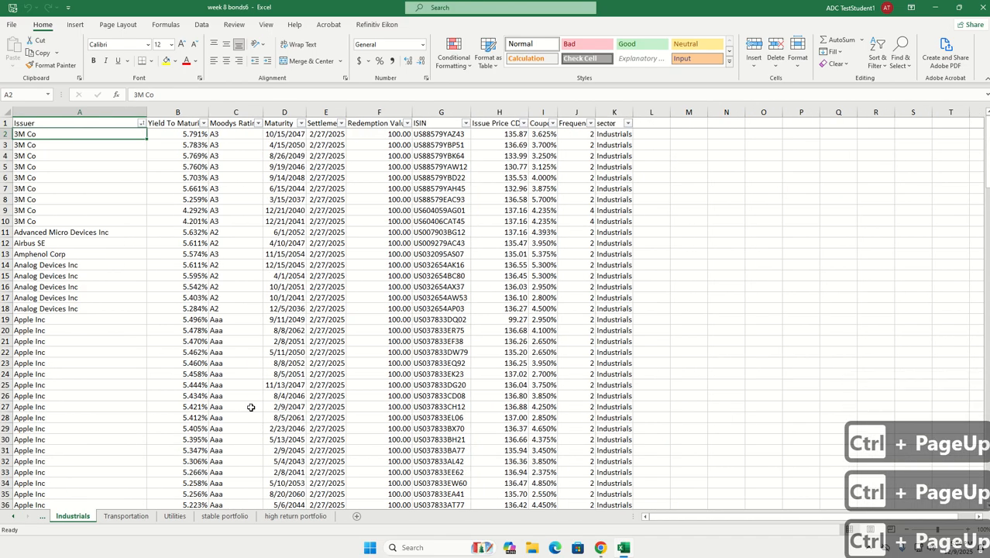
pyautogui.hotkey('ctrl', 'pagedown')
pyautogui.hotkey('ctrl', 'pagedown')
pyautogui.hotkey('ctrl', 'pagedown')
pyautogui.hotkey('ctrl', 'pagedown')
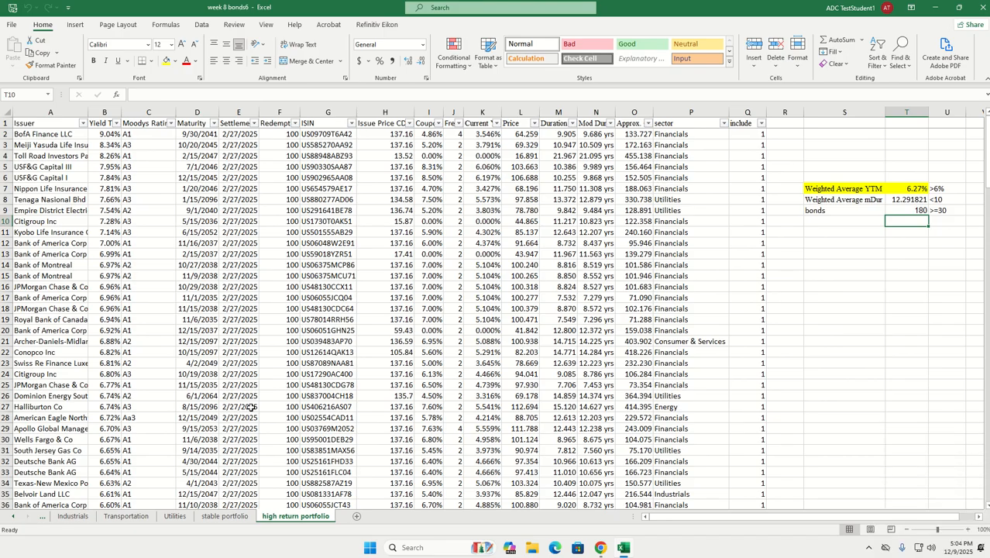
# - Review the weighted average modified duration formula in T8 and the weighted average YTM formula in T7
pyautogui.press('Up')
pyautogui.press('Up')
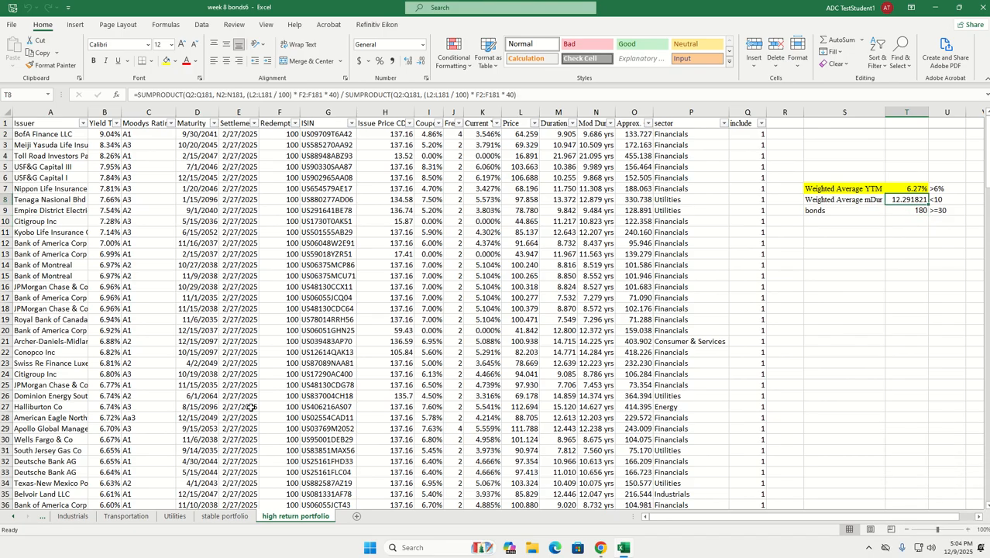
pyautogui.press('Up')
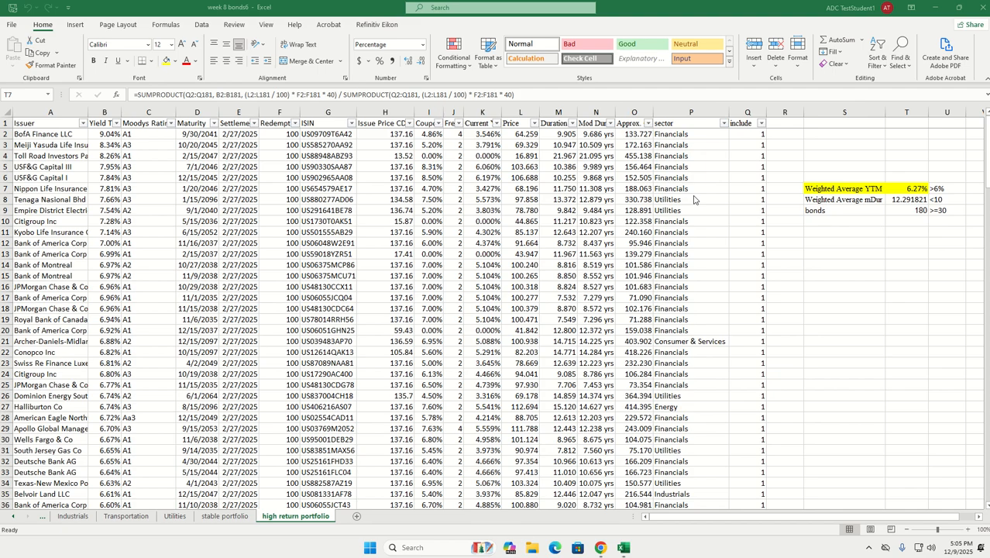
# - Open the list of available Excel Add-ins from the Add-ins page of Excel Options
pyautogui.click(661, 9)
pyautogui.press('alt')
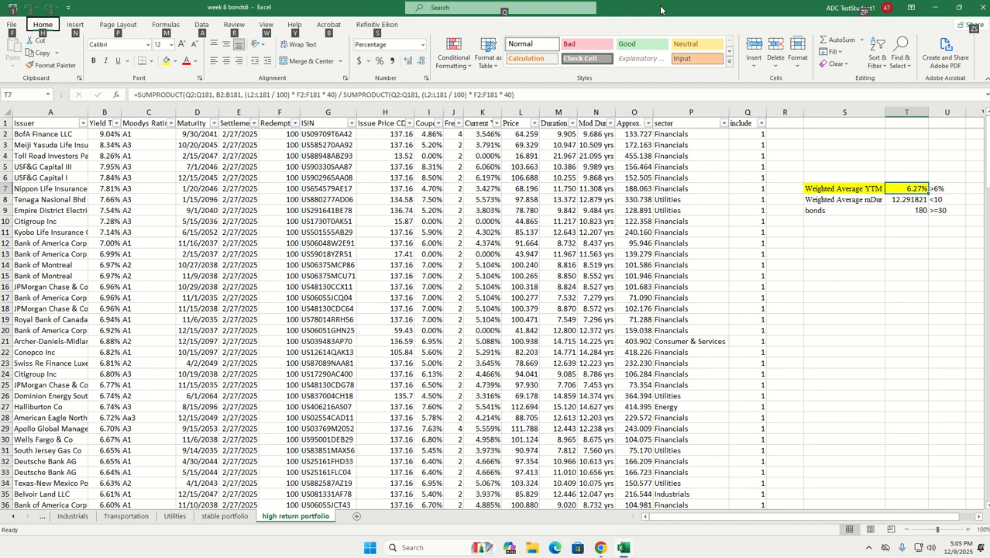
pyautogui.press('f')
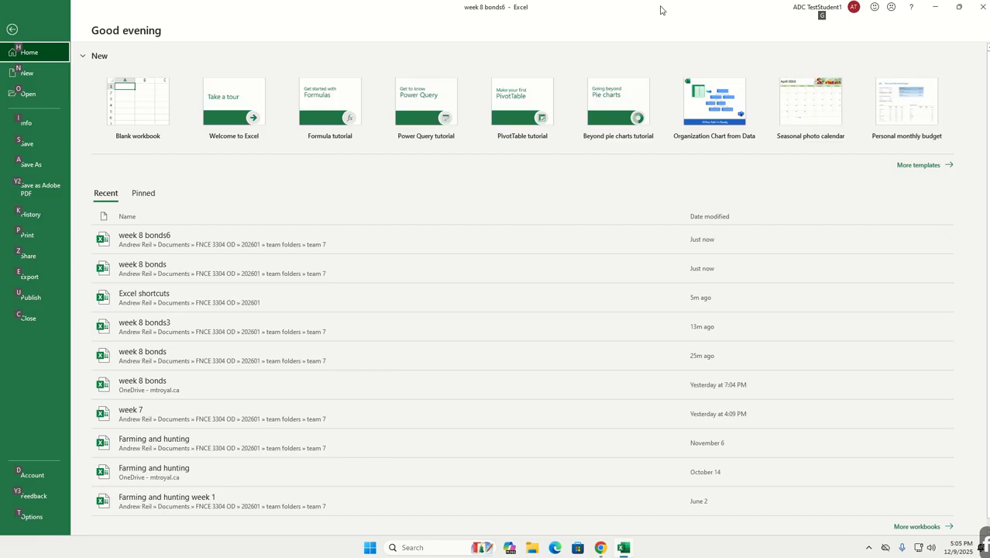
pyautogui.press('t')
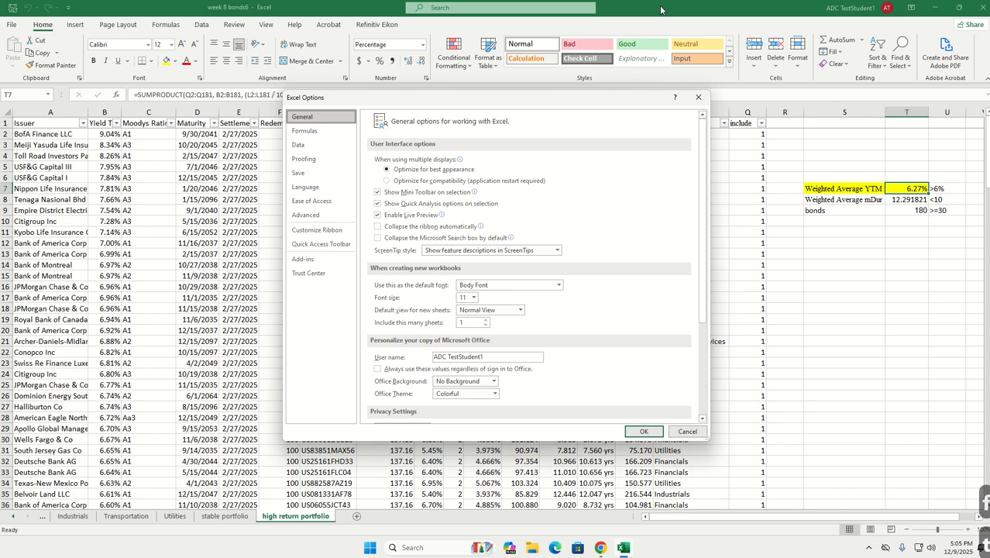
pyautogui.press('Down')
pyautogui.press('Down')
pyautogui.press('Down')
pyautogui.press('Down')
pyautogui.press('Down')
pyautogui.press('Down')
pyautogui.press('Down')
pyautogui.press('Down')
pyautogui.press('Down')
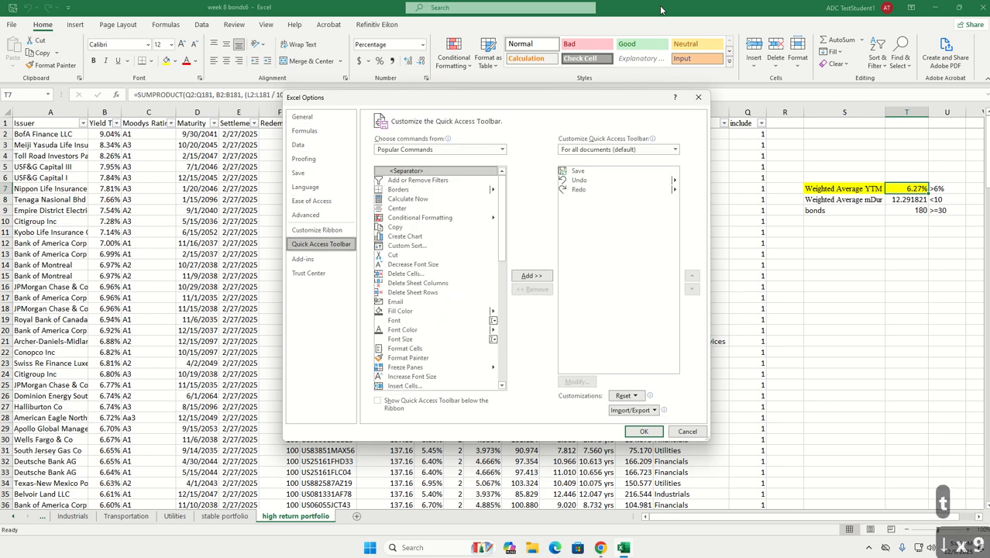
pyautogui.press('Down')
pyautogui.press('Tab')
pyautogui.press('Tab')
pyautogui.press('Tab')
pyautogui.press('Tab')
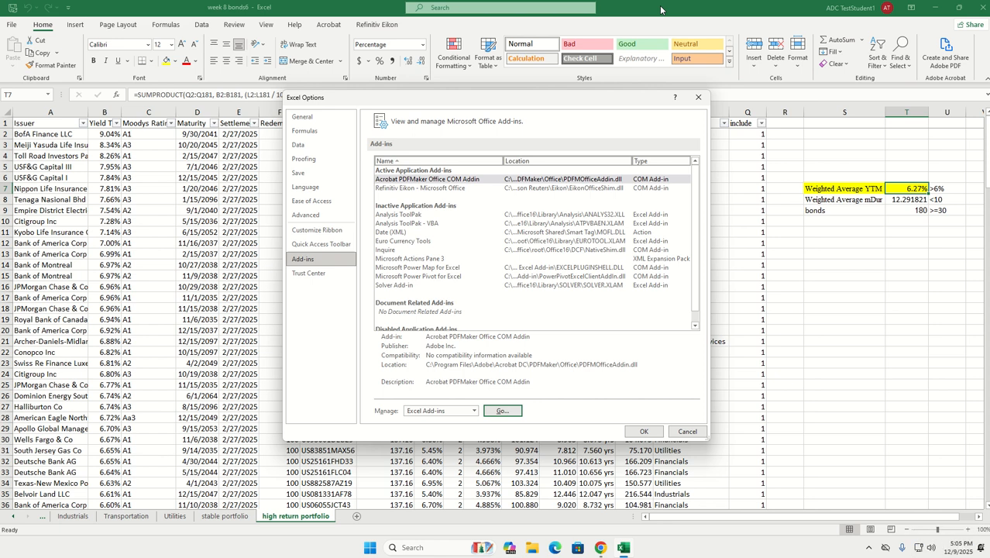
pyautogui.press('Return')
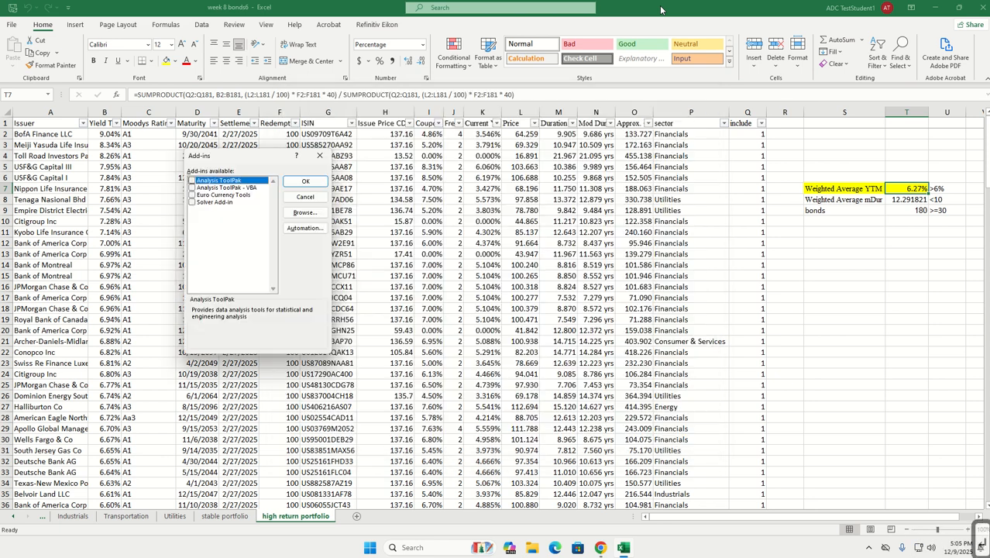
# - Enable the Solver Add-in and confirm the add-ins selection
pyautogui.press('Down')
pyautogui.press('Down')
pyautogui.press('Down')
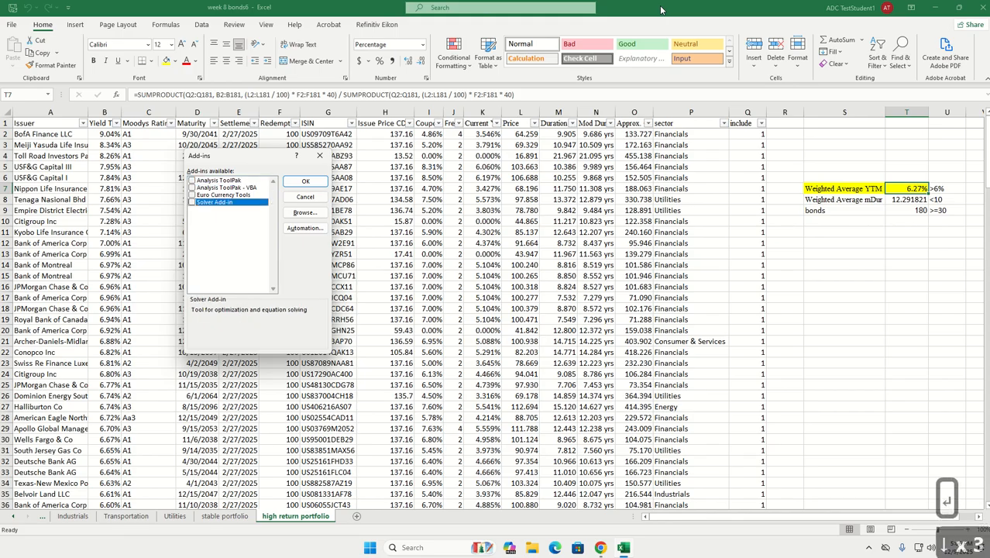
pyautogui.press('space')
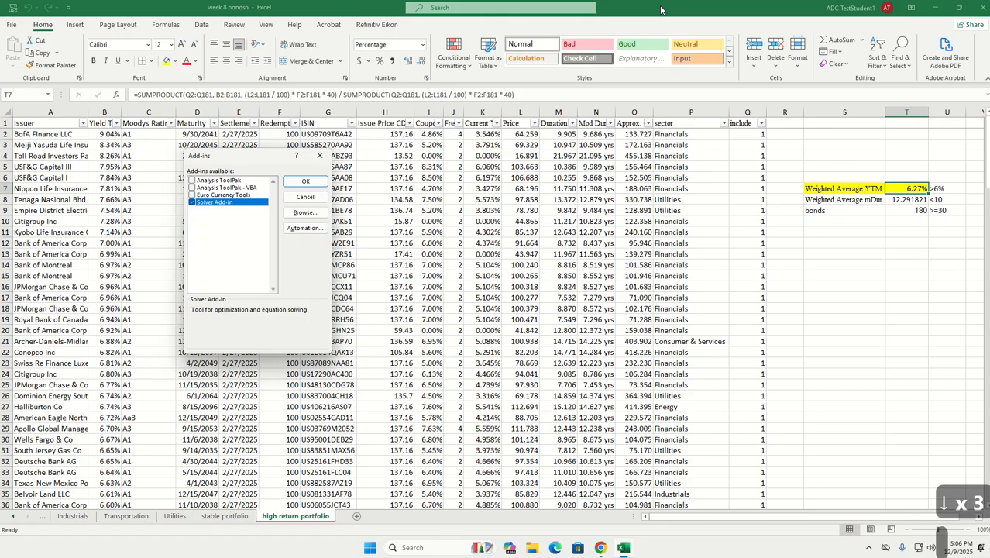
pyautogui.press('Return')
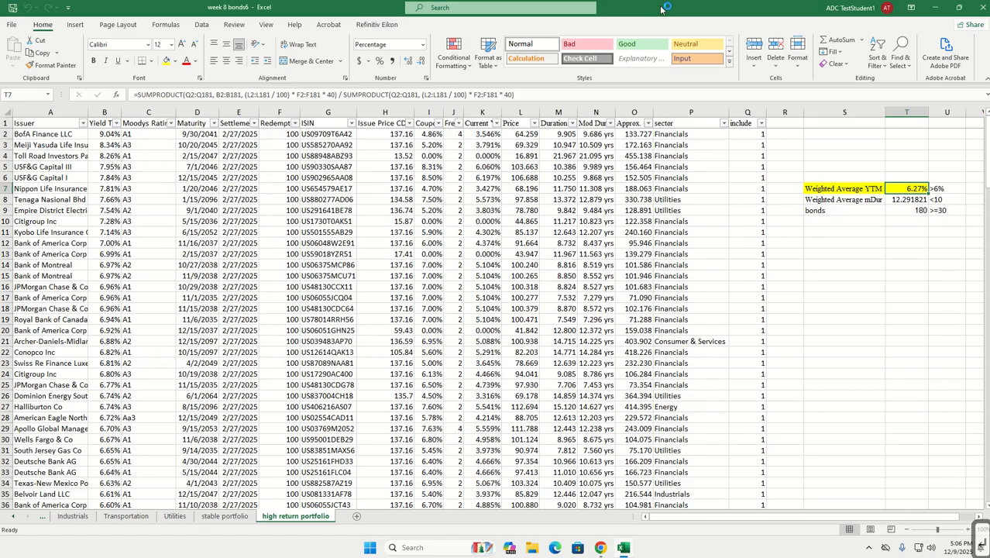
# - Switch to the Week 8 Bonds assignment in the browser and read the instructions for Solver's objective and variable cells
pyautogui.hotkey('alt', 'Tab')
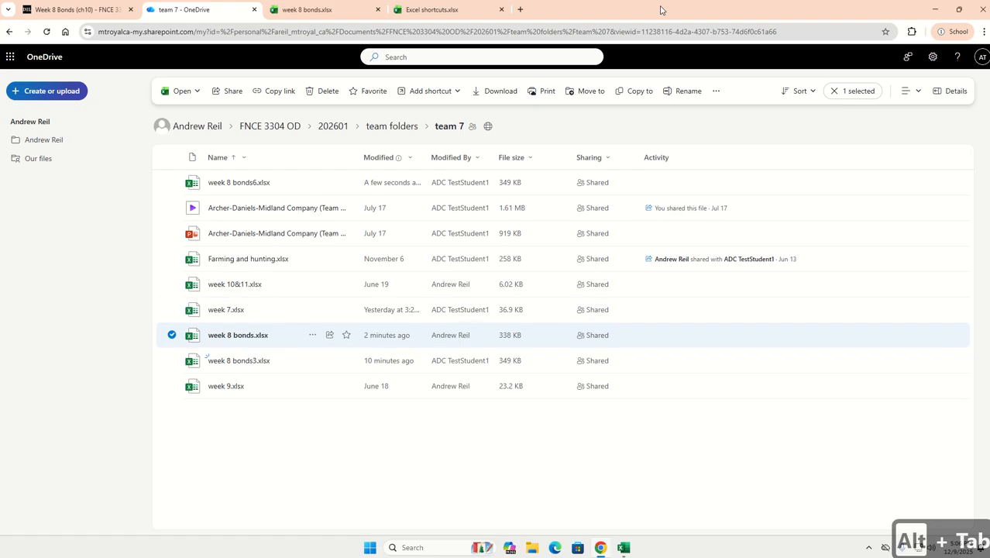
pyautogui.hotkey('ctrl', 'shift', 'Tab')
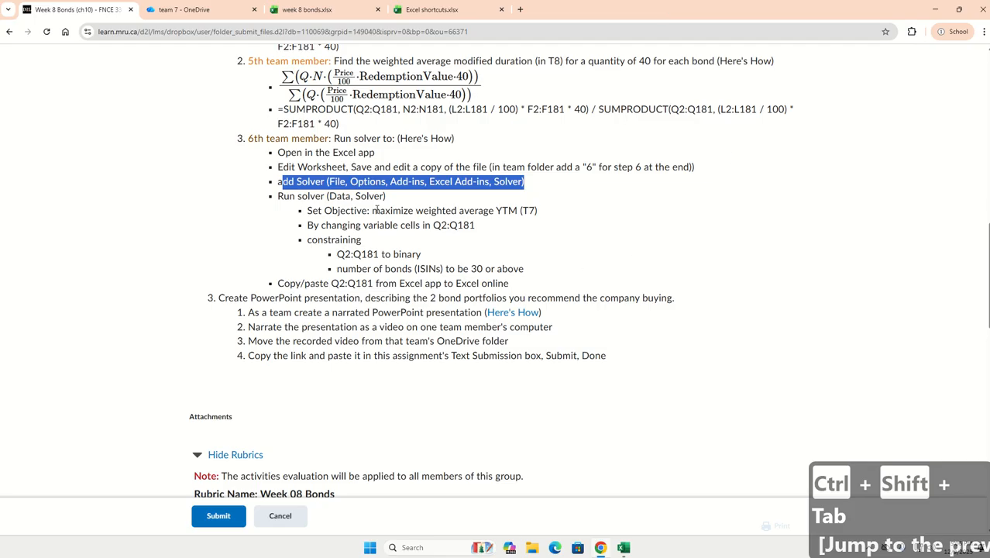
pyautogui.moveTo(372, 211); pyautogui.dragTo(538, 211)
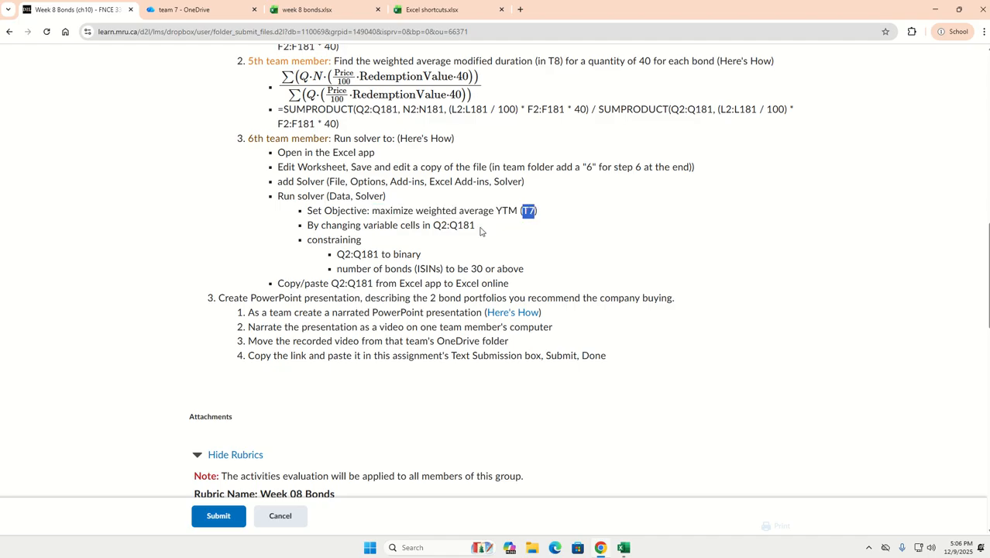
pyautogui.moveTo(475, 225); pyautogui.dragTo(433, 226)
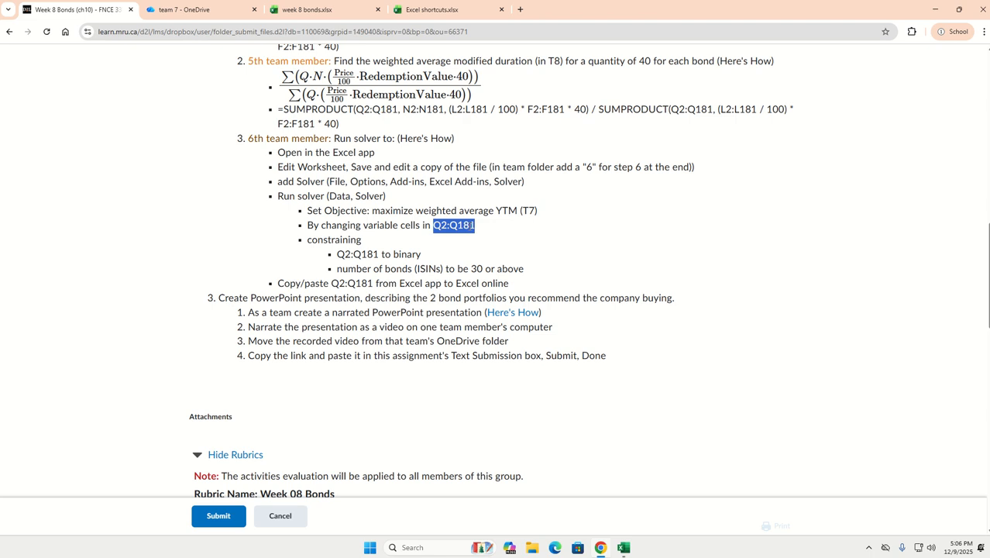
# - Switch back to the Excel workbook and locate the include column that holds the variable cells
pyautogui.hotkey('alt', 'Tab')
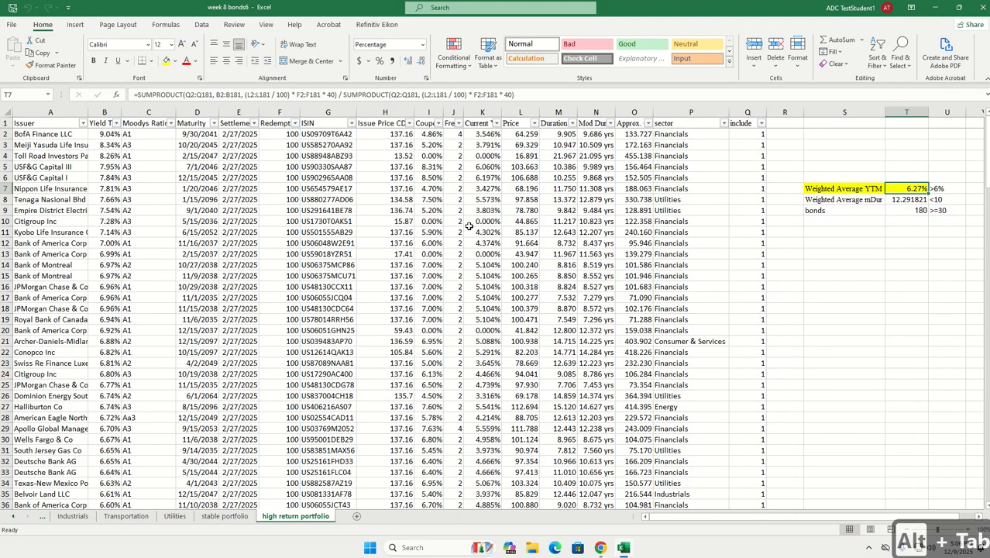
pyautogui.press('Left')
pyautogui.press('Left')
pyautogui.press('Left')
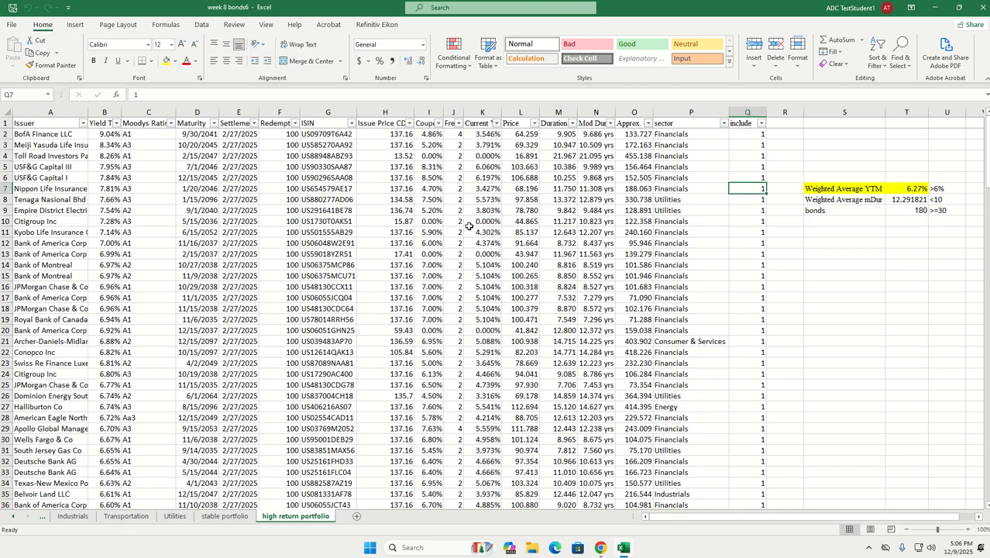
# - Return to the assignment in the browser and read the Solver constraints and the instruction for copying Q2:Q181 to Excel online
pyautogui.hotkey('alt', 'Tab')
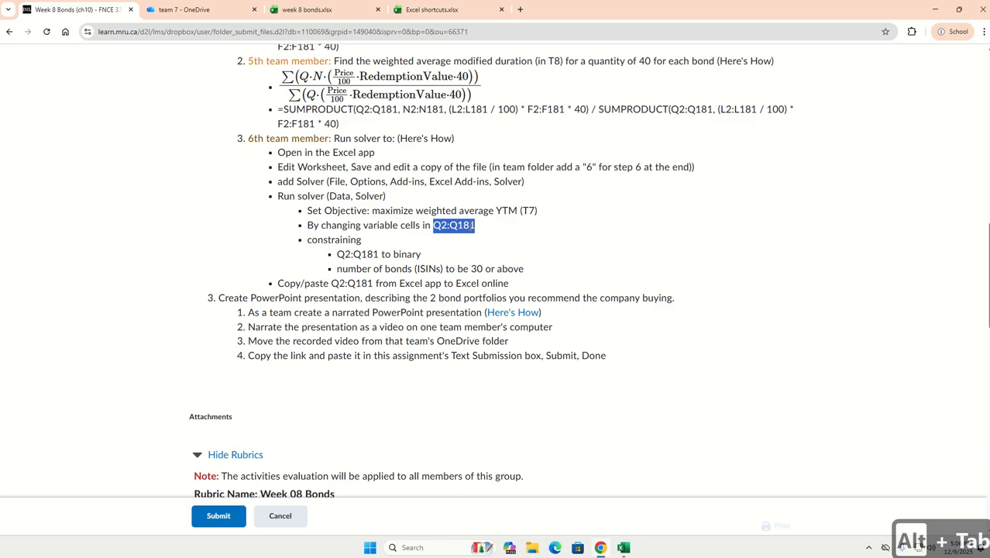
pyautogui.scroll(-1, 469, 226)
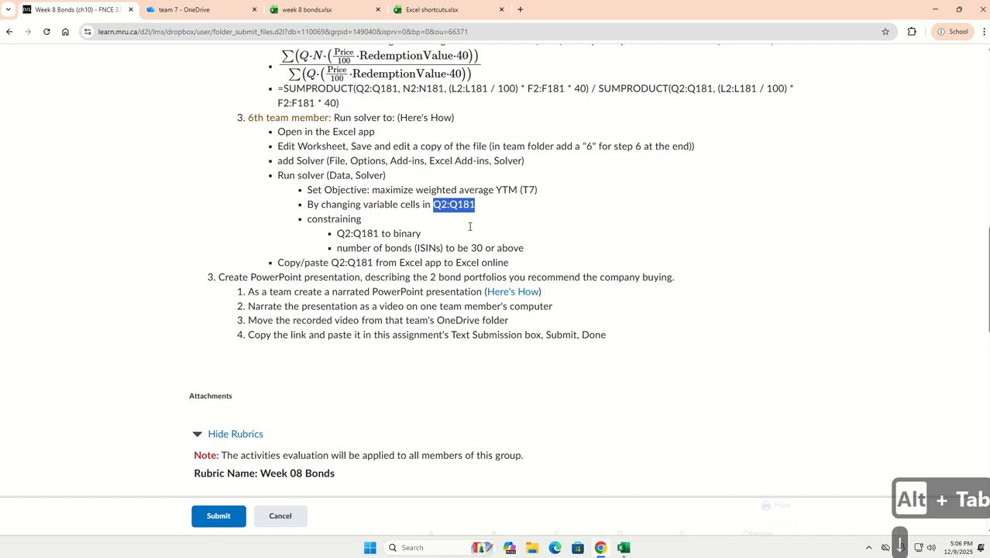
pyautogui.moveTo(437, 240); pyautogui.dragTo(337, 235)
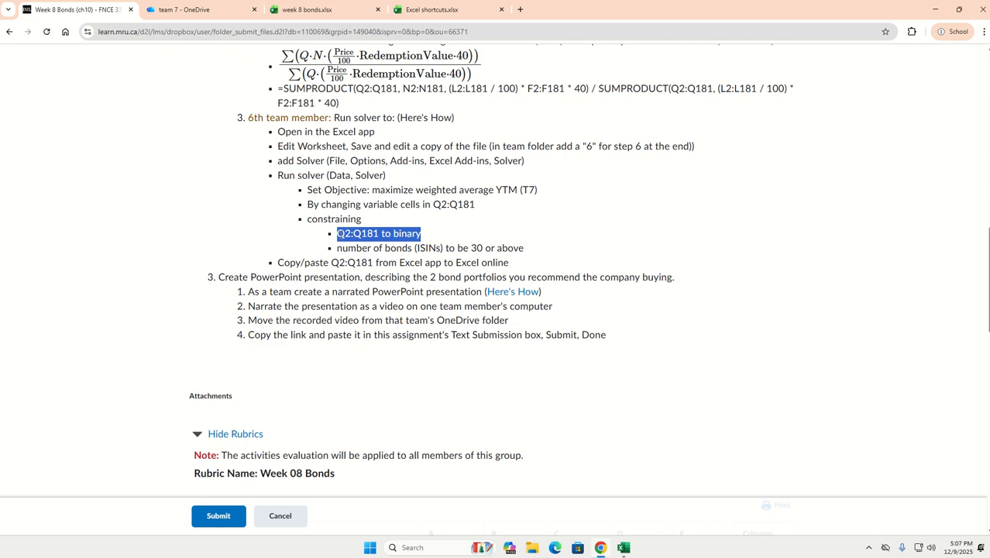
pyautogui.click(523, 249)
pyautogui.moveTo(522, 248); pyautogui.dragTo(471, 248)
pyautogui.click(473, 247)
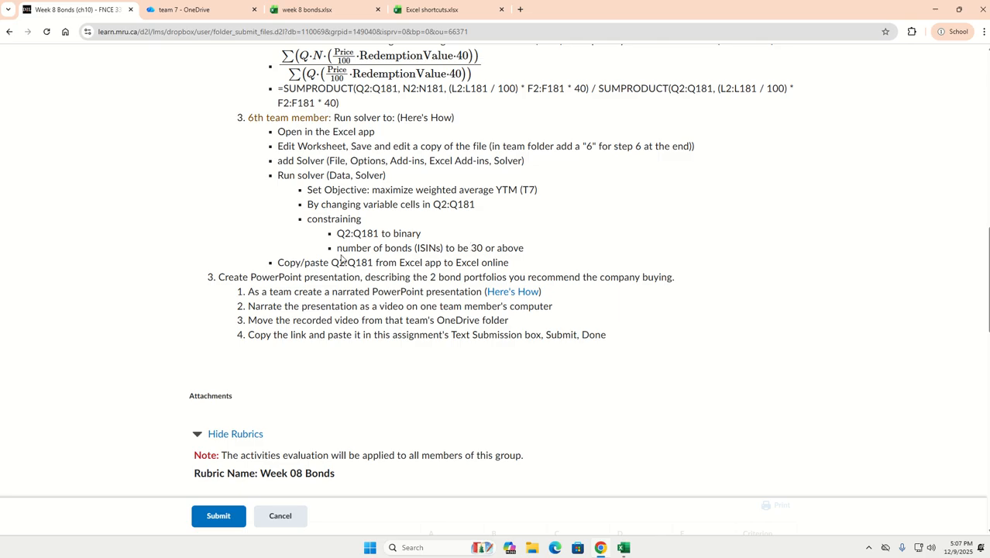
pyautogui.moveTo(332, 263); pyautogui.dragTo(374, 263)
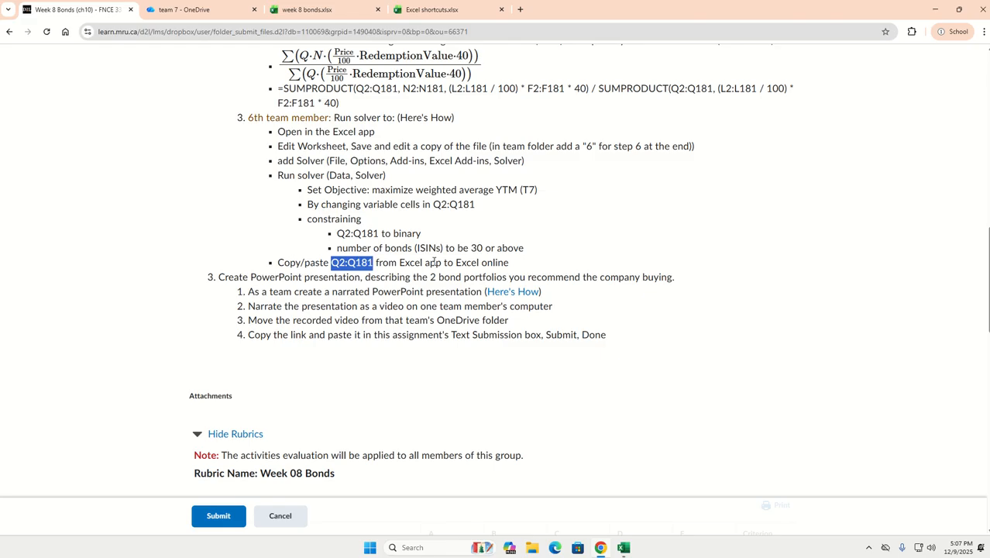
# - Switch to the Excel workbook and open Solver on the high return portfolio sheet
pyautogui.hotkey('alt', 'Tab')
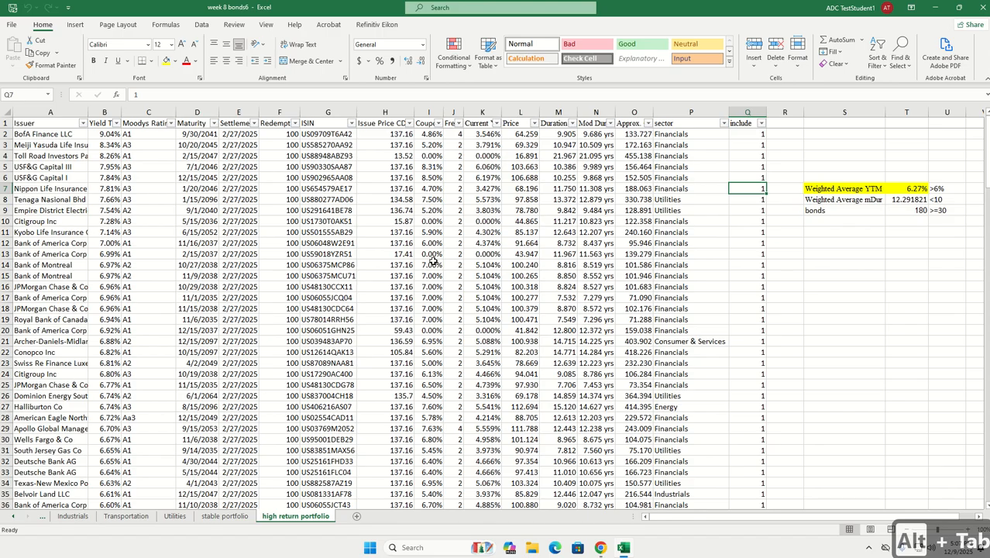
pyautogui.press('alt')
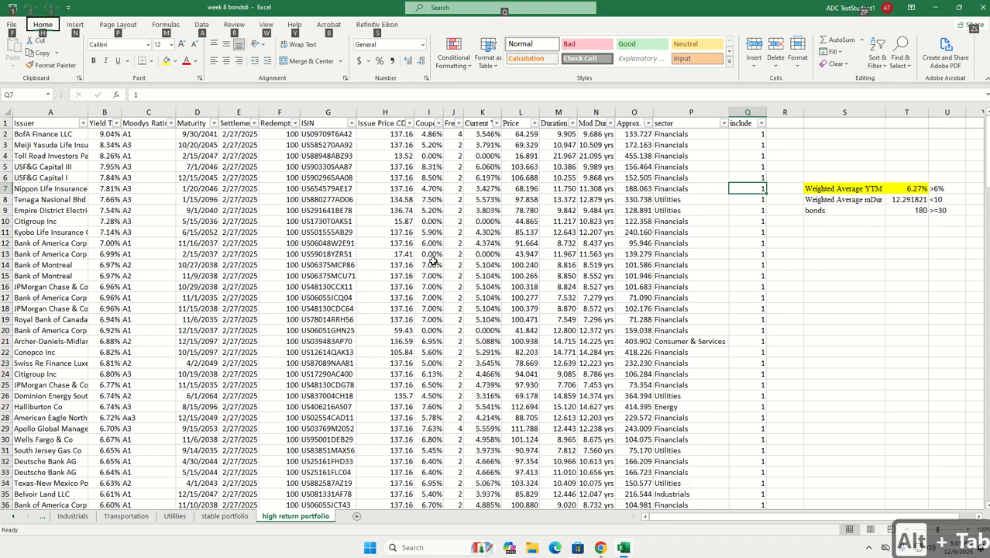
pyautogui.press('a')
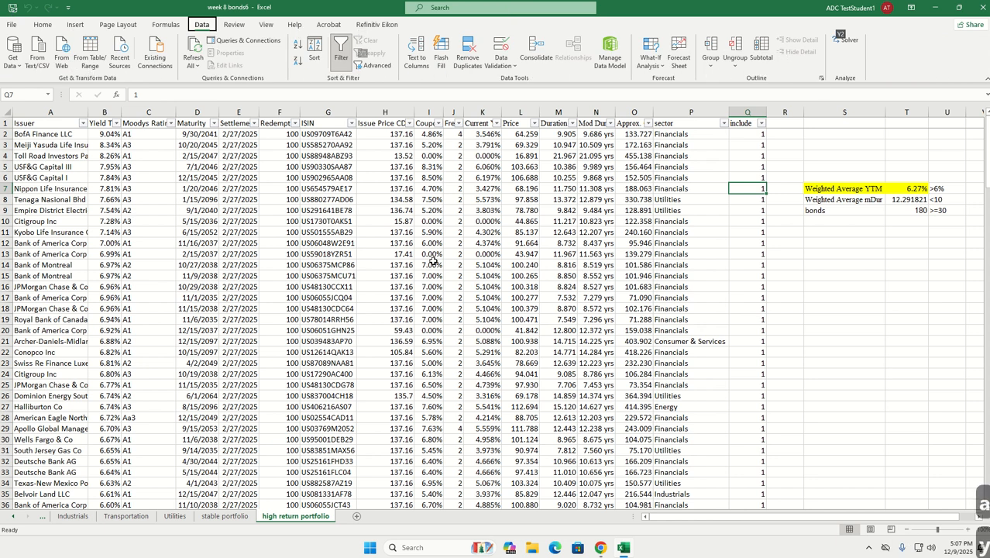
pyautogui.press('y')
pyautogui.press('2')
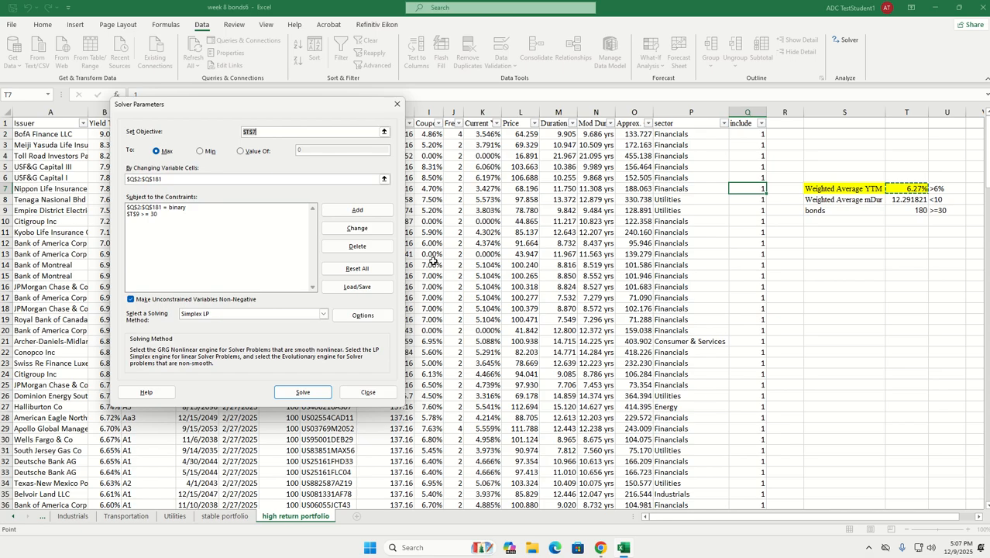
# - Set the Solver objective to the weighted average YTM cell T7, keeping the Max option
pyautogui.press('Up')
pyautogui.press('Up')
pyautogui.press('Up')
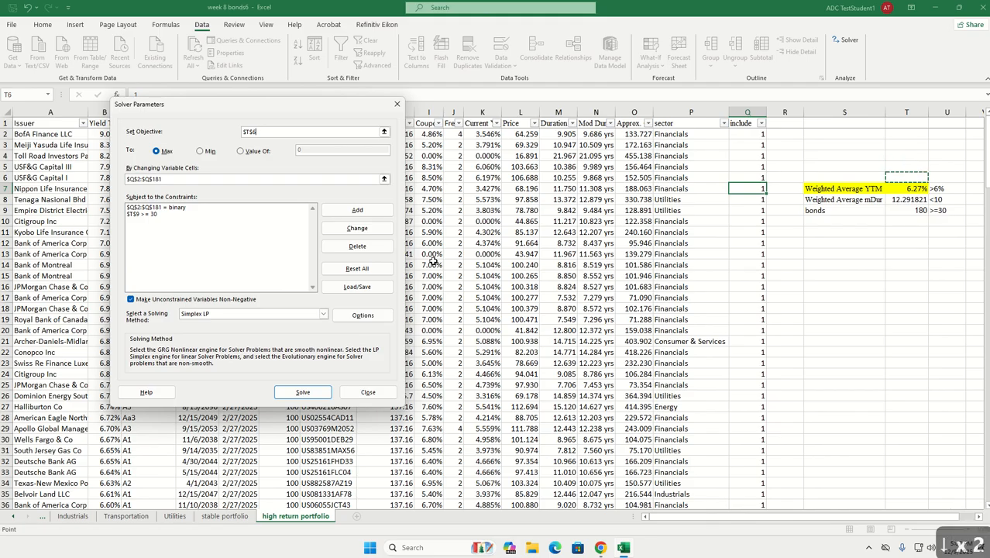
pyautogui.press('Down')
pyautogui.press('Down')
pyautogui.press('Down')
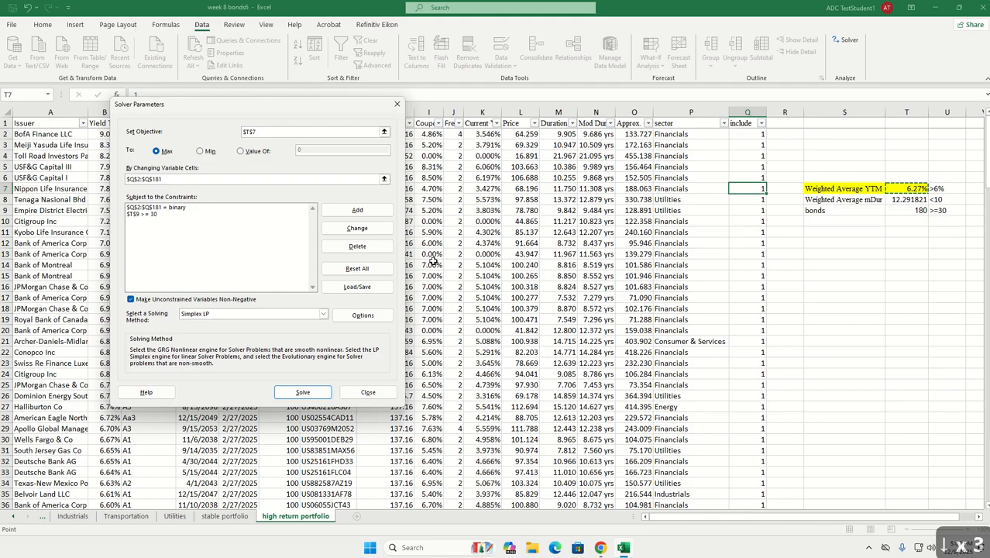
pyautogui.press('Tab')
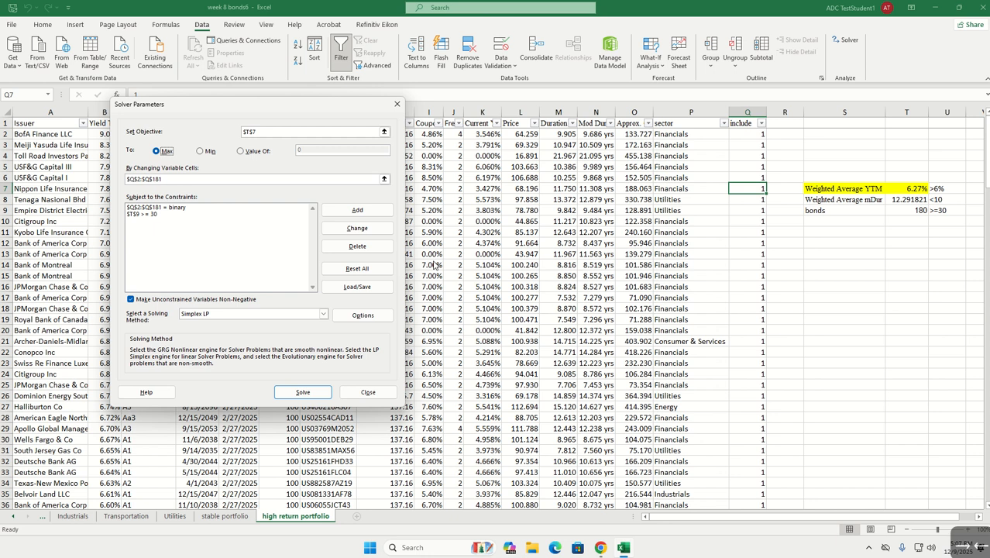
# - Set Solver's changing variable cells to the include column range $Q$2:$Q$181
pyautogui.press('Tab')
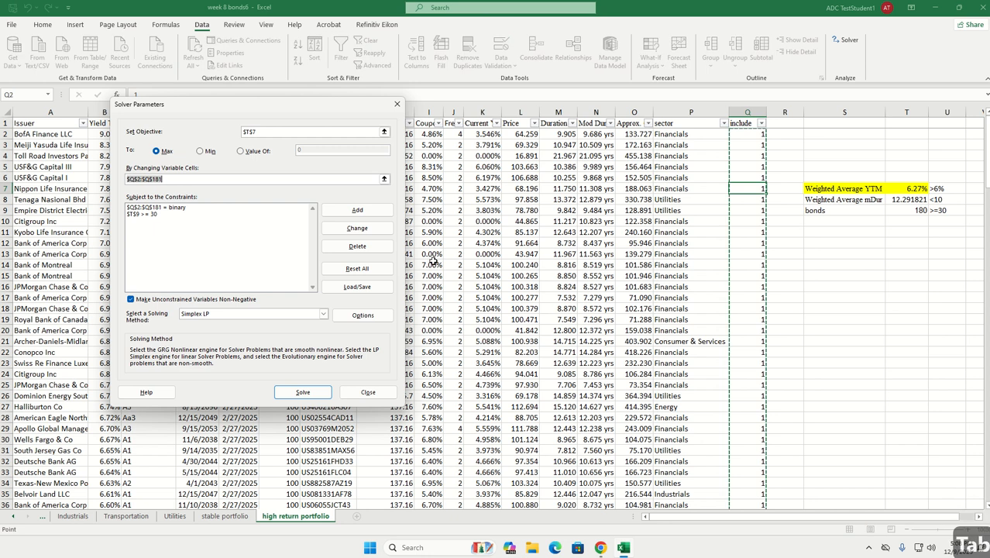
pyautogui.press('Up')
pyautogui.press('Up')
pyautogui.press('Up')
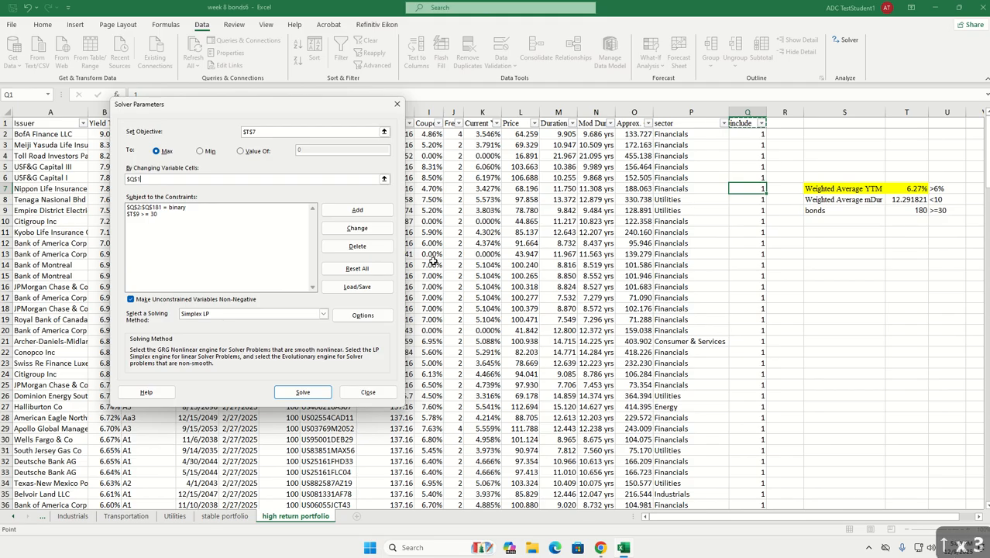
pyautogui.press('Up')
pyautogui.press('Up')
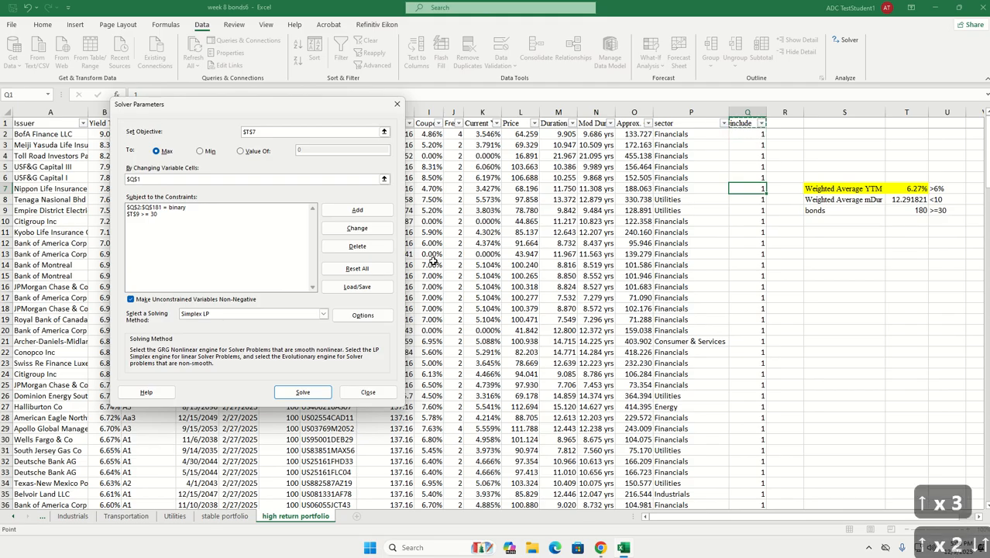
pyautogui.press('Down')
pyautogui.press('Down')
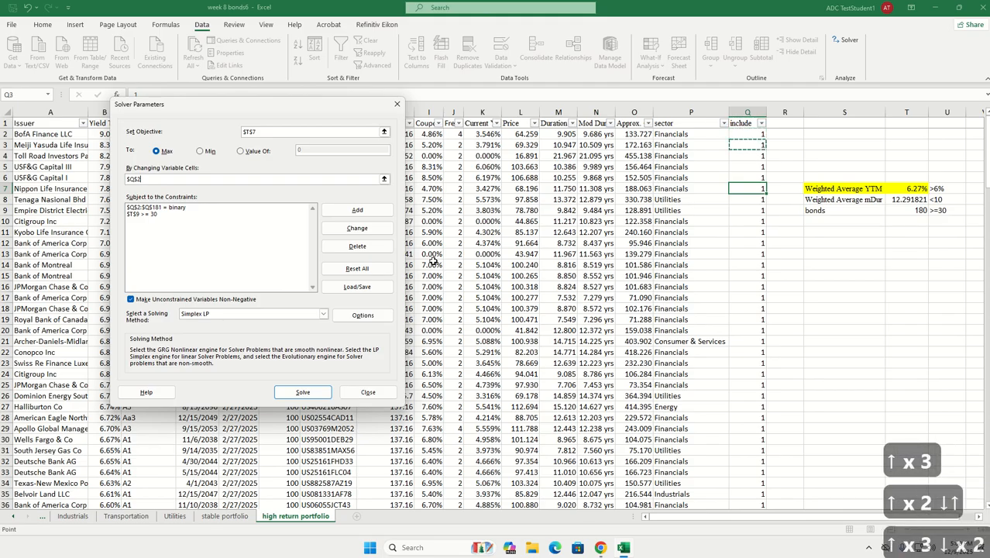
pyautogui.press('Up')
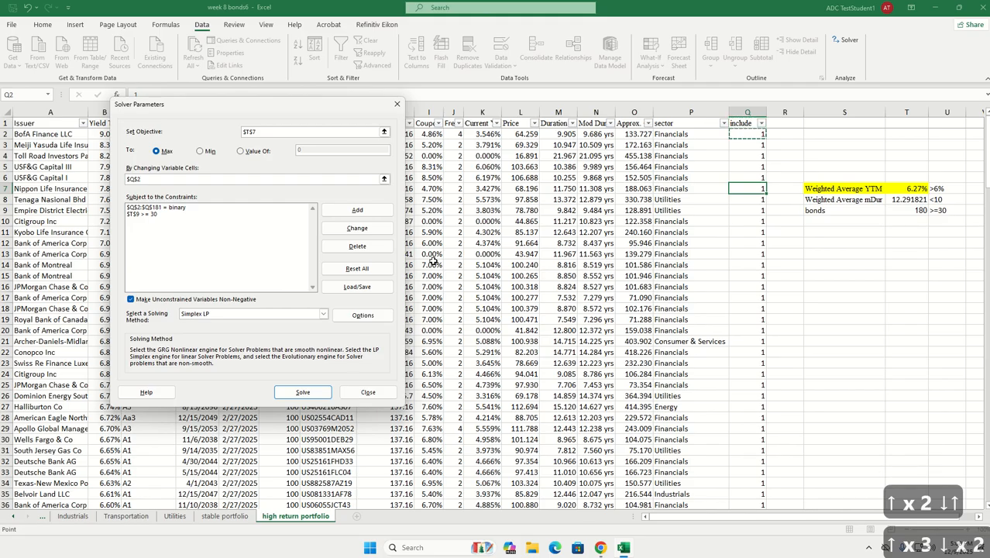
pyautogui.hotkey('ctrl', 'shift', 'Down')
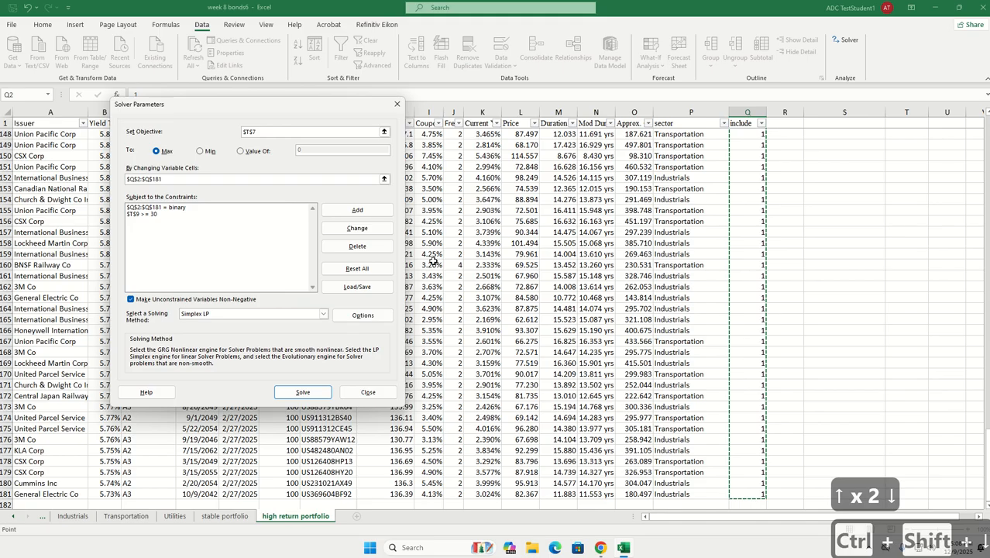
# - Delete the existing binary constraint on $Q$2:$Q$181 from the Solver constraints
pyautogui.press('Tab')
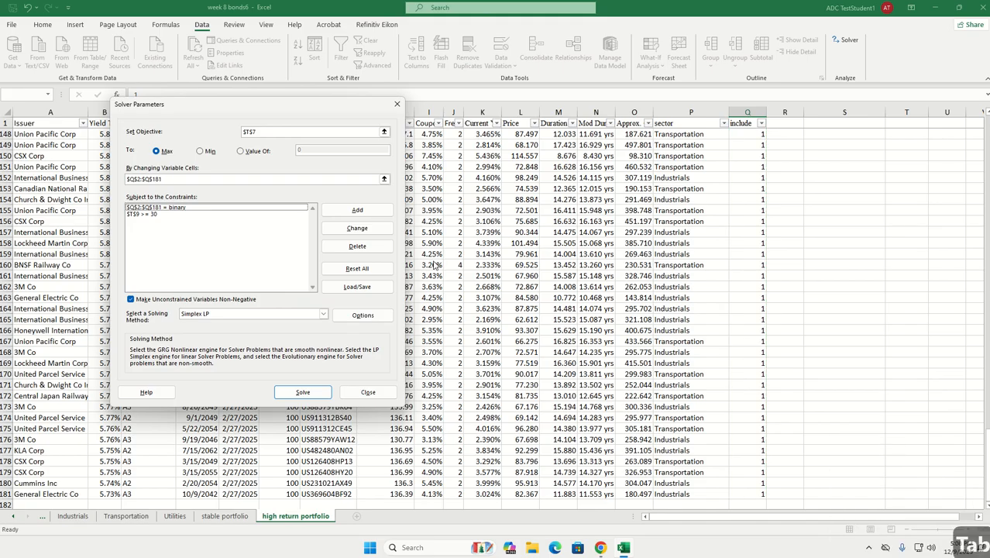
pyautogui.press('Down')
pyautogui.press('Tab')
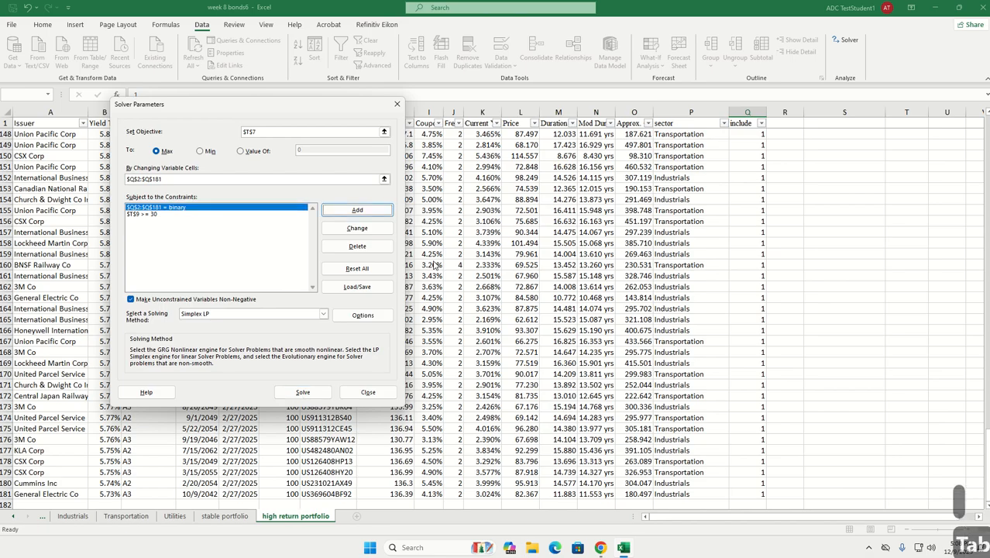
pyautogui.press('Tab')
pyautogui.press('Tab')
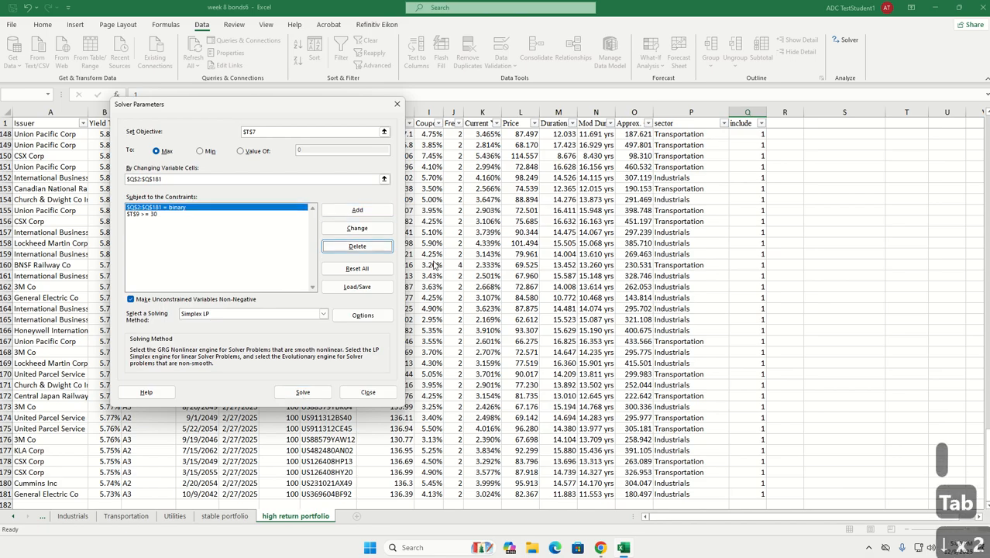
pyautogui.press('Return')
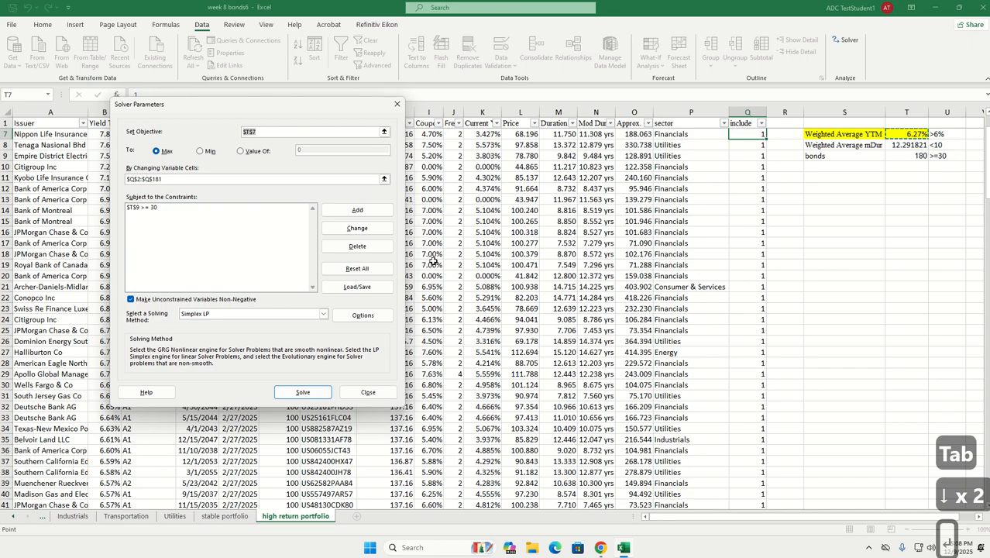
# - Delete the existing $T$9 >= 30 constraint from Solver
pyautogui.press('Tab')
pyautogui.press('Tab')
pyautogui.press('Tab')
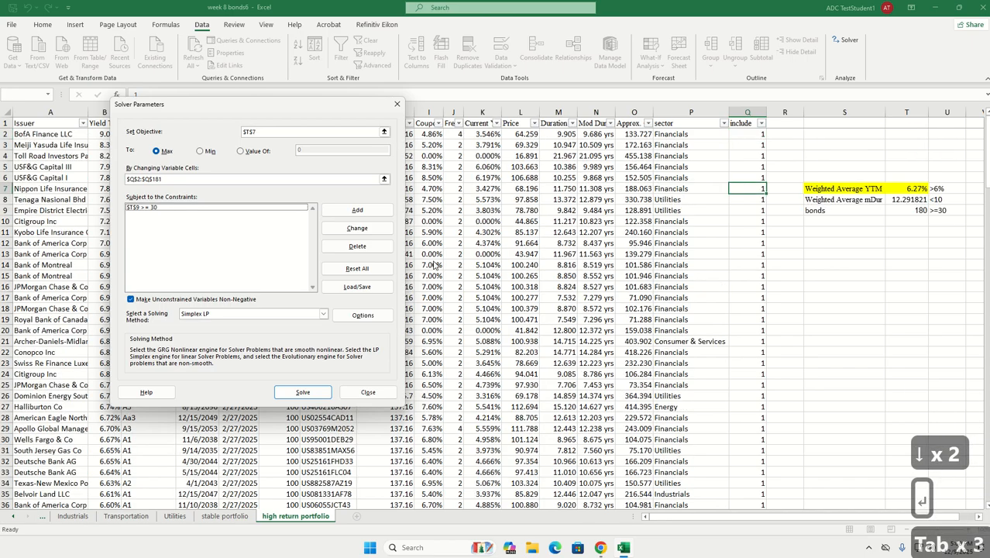
pyautogui.press('Tab')
pyautogui.press('Tab')
pyautogui.press('Return')
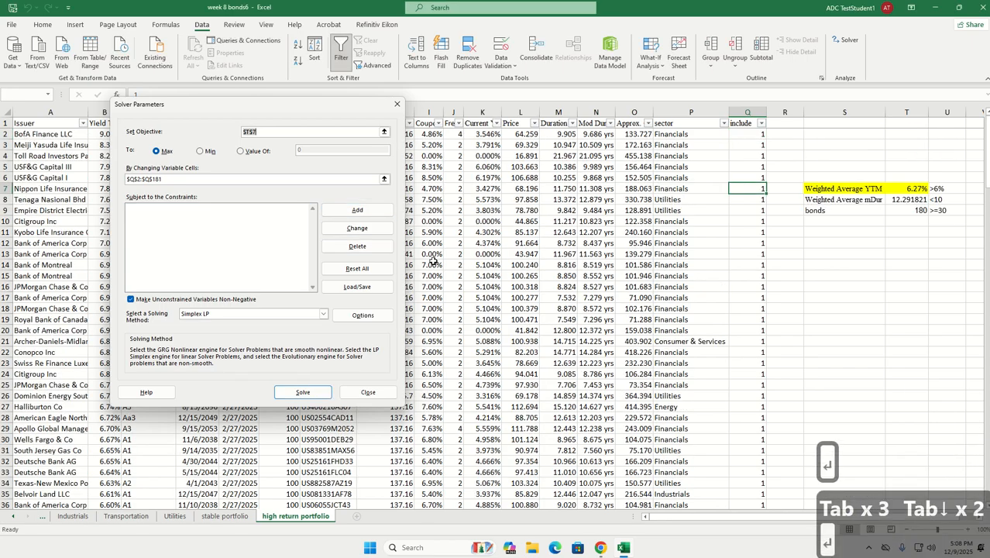
# - Start a new Solver constraint with the include column range $Q$2:$Q$181 as its cell reference
pyautogui.press('Tab')
pyautogui.press('Tab')
pyautogui.press('Tab')
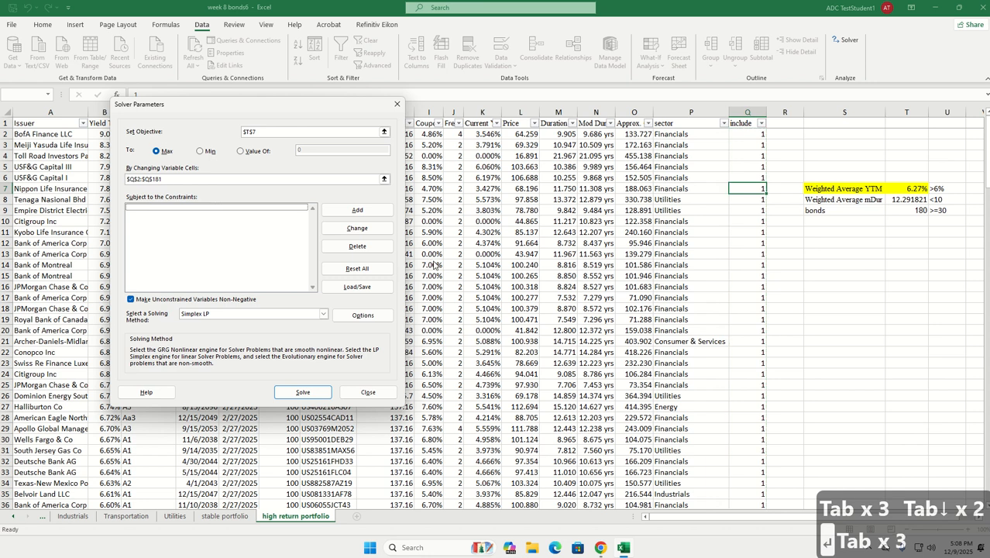
pyautogui.press('Tab')
pyautogui.press('Return')
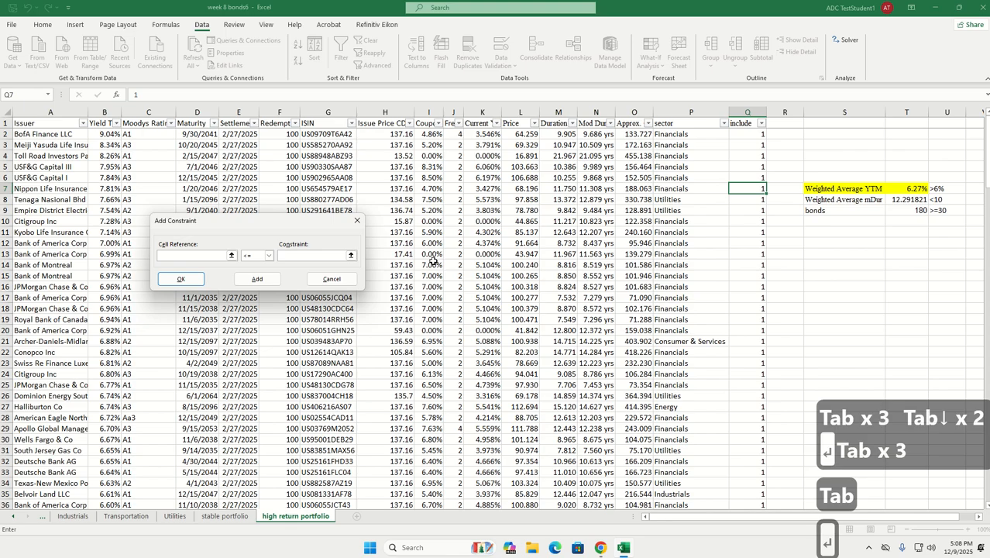
pyautogui.press('Up')
pyautogui.press('Up')
pyautogui.press('Up')
pyautogui.press('Up')
pyautogui.press('Up')
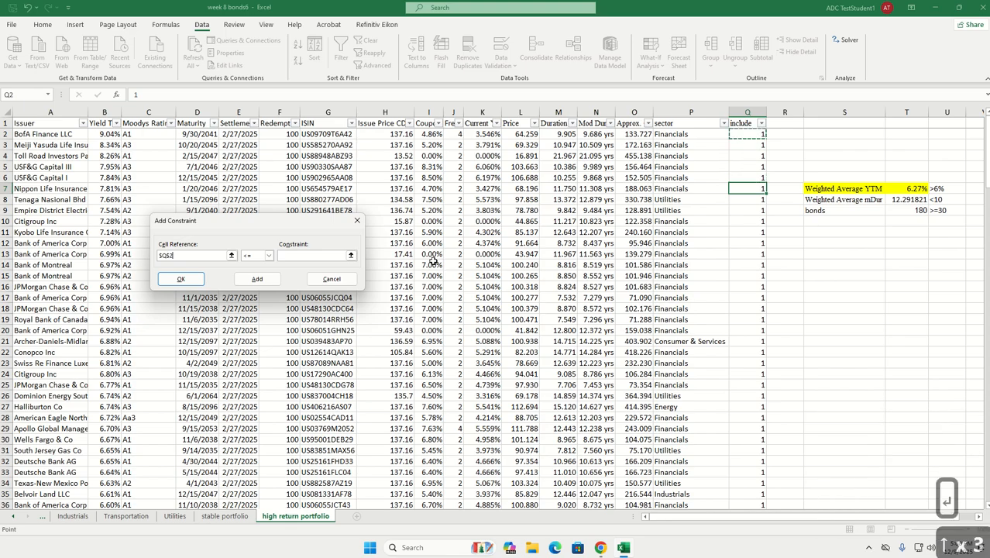
pyautogui.hotkey('ctrl', 'shift', 'Down')
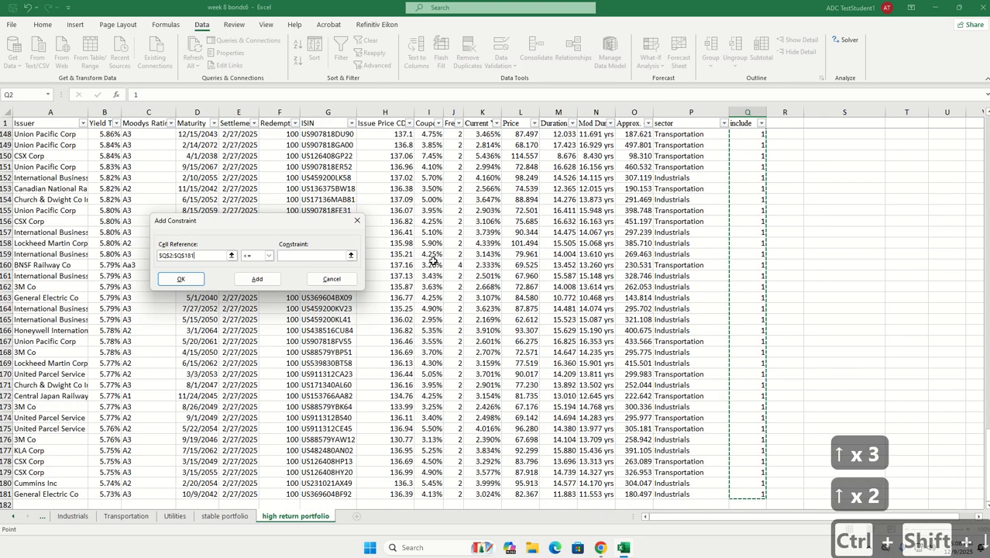
# - Set the relation for the $Q$2:$Q$181 constraint to bin and add it, leaving a blank constraint ready
pyautogui.press('Tab')
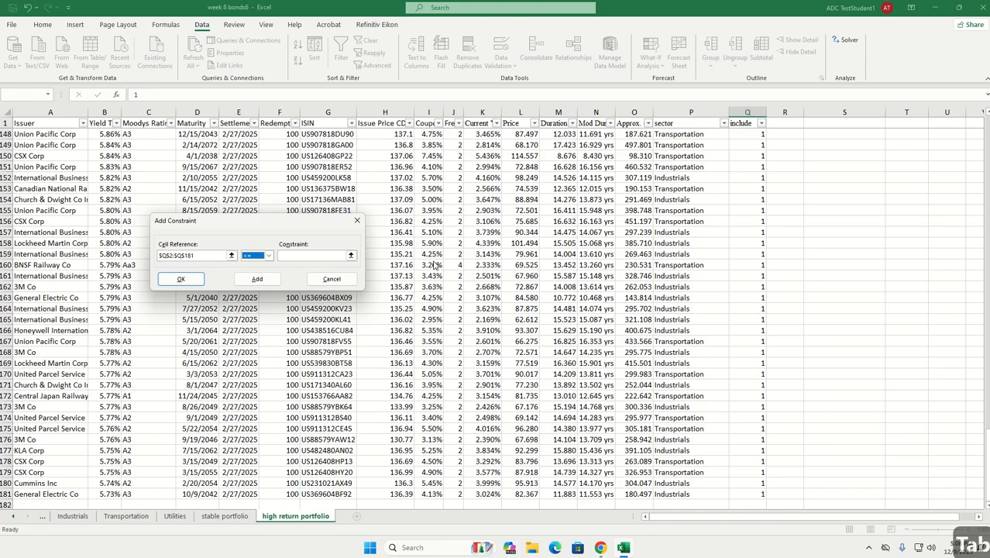
pyautogui.hotkey('alt', 'Down')
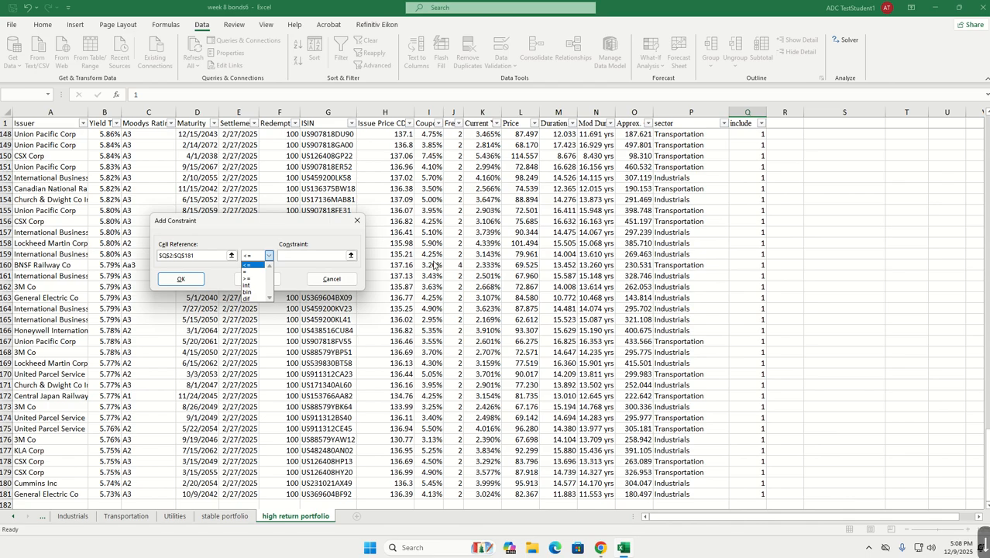
pyautogui.press('Down')
pyautogui.press('Return')
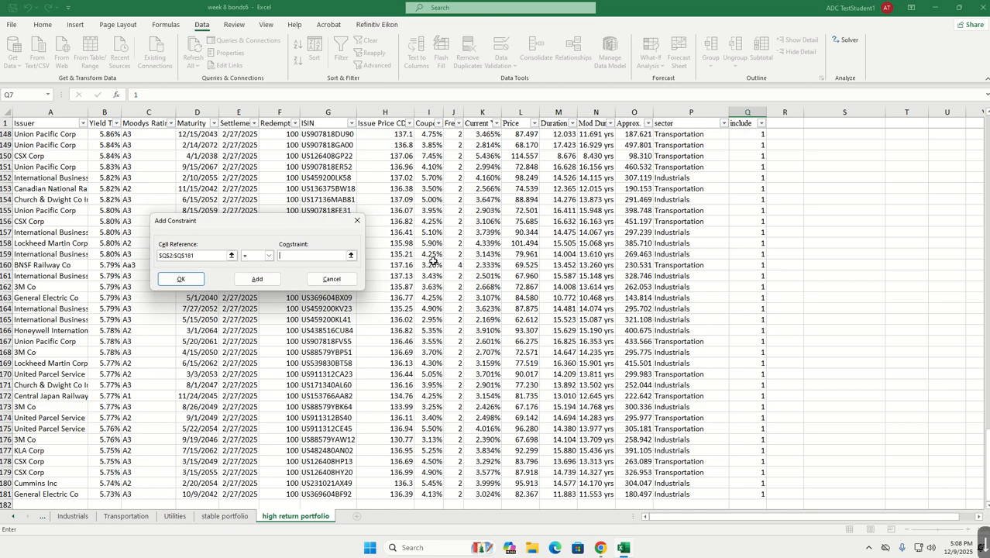
pyautogui.hotkey('shift', 'Tab')
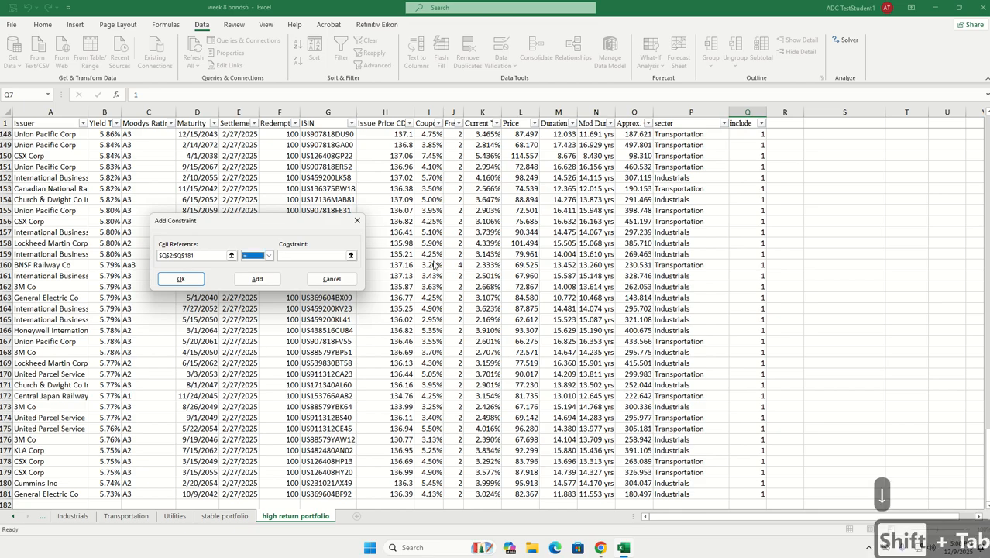
pyautogui.hotkey('alt', 'Down')
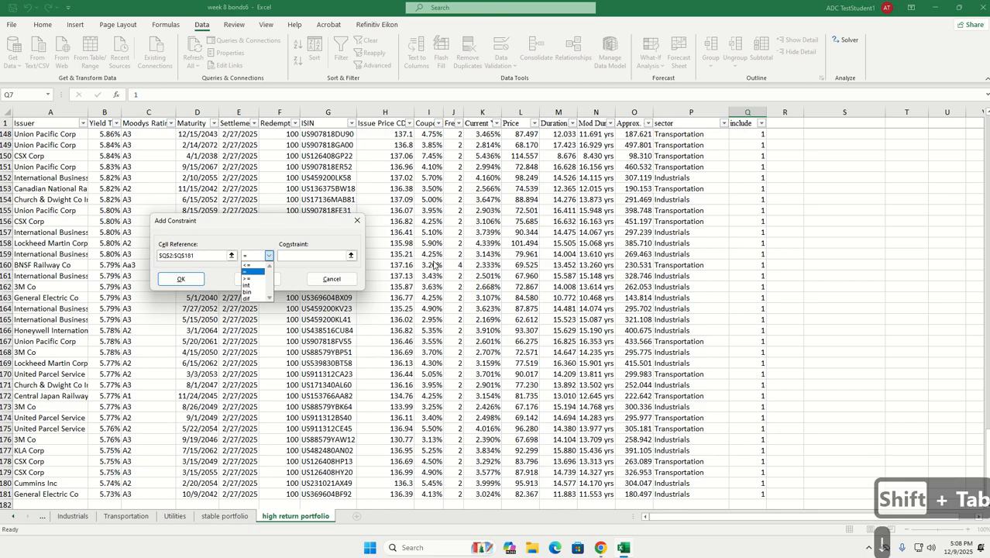
pyautogui.press('Down')
pyautogui.press('Return')
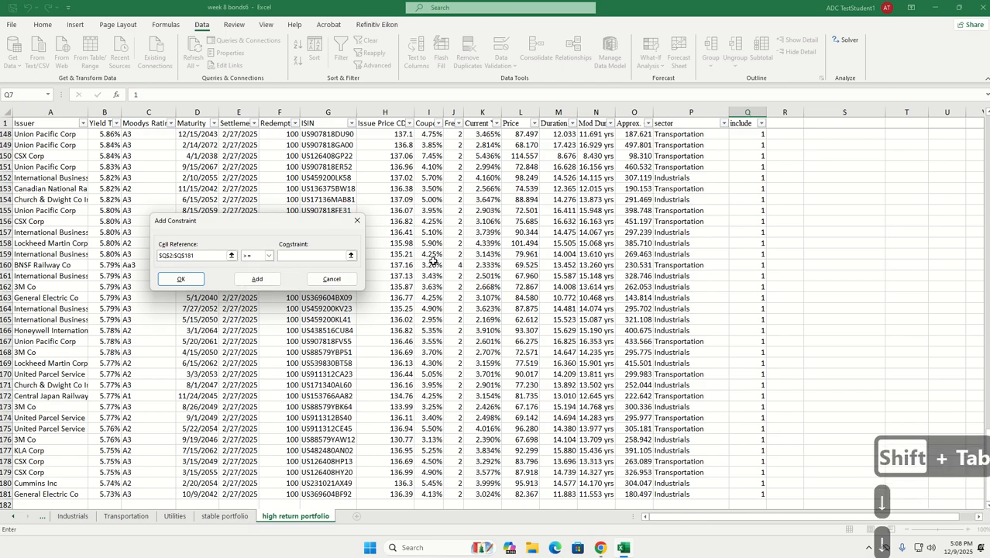
pyautogui.hotkey('shift', 'Tab')
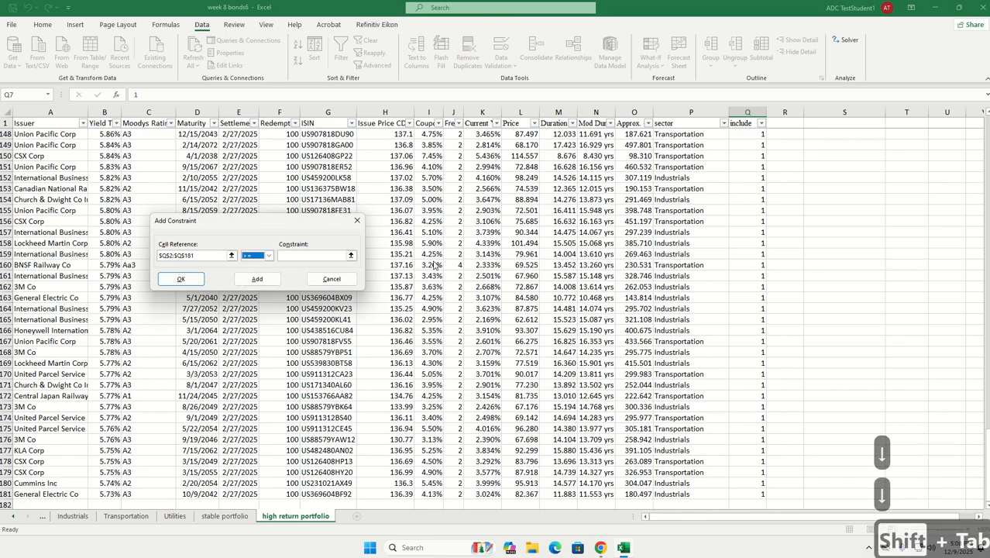
pyautogui.hotkey('alt', 'Down')
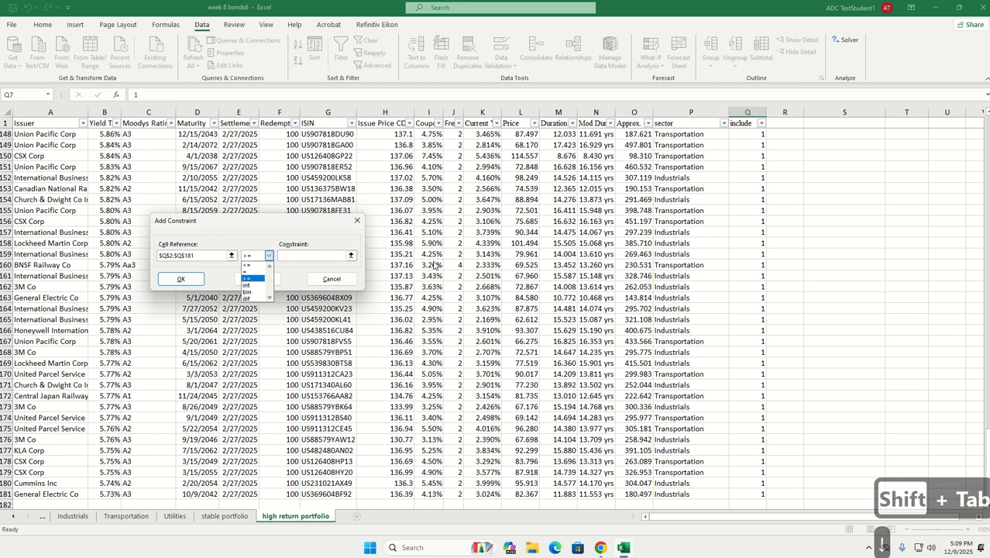
pyautogui.press('Down')
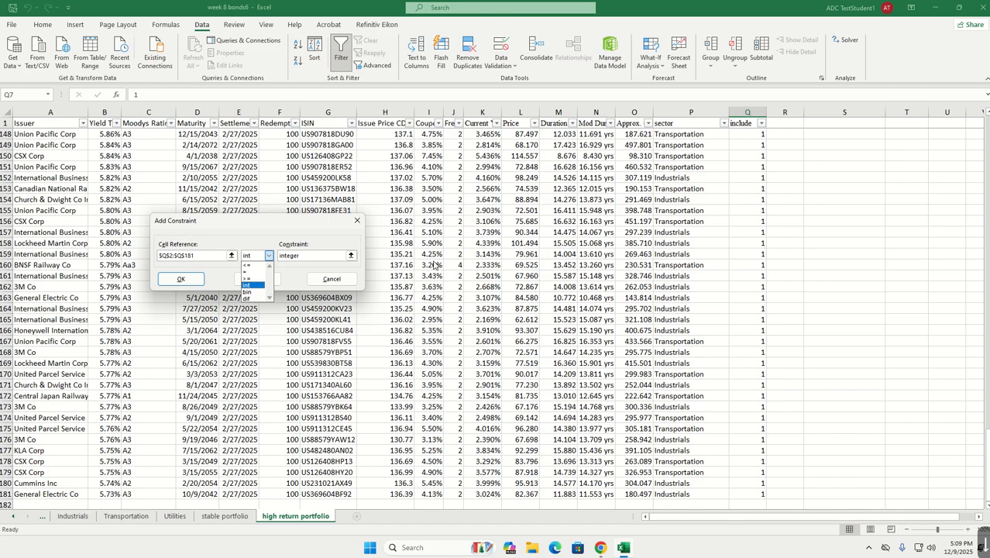
pyautogui.press('Down')
pyautogui.press('Return')
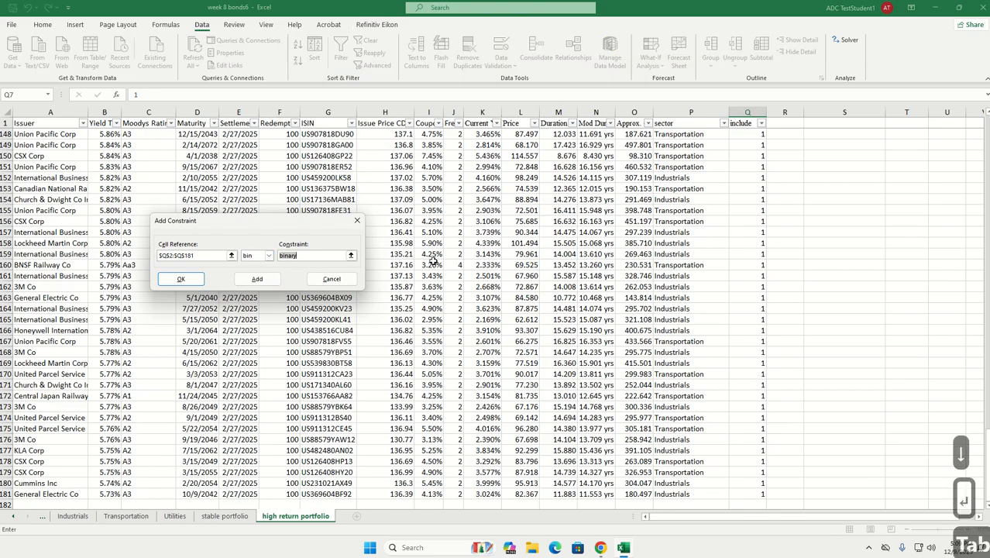
pyautogui.press('Tab')
pyautogui.press('Tab')
pyautogui.press('Tab')
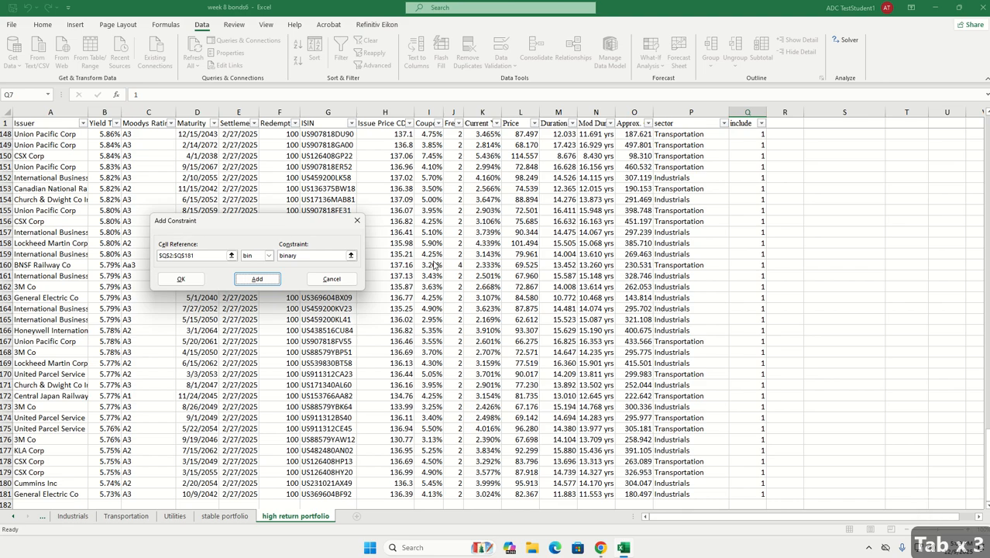
pyautogui.press('Return')
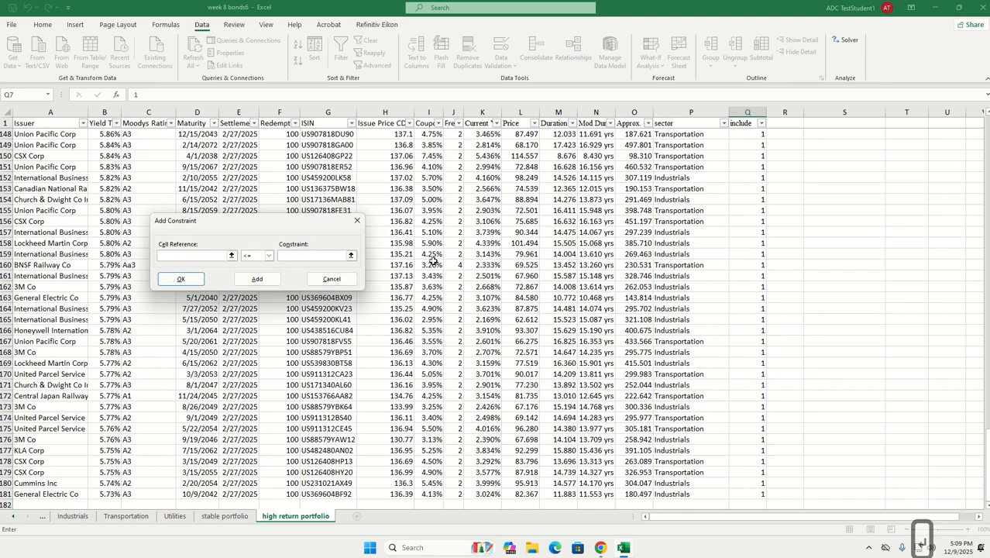
# - Set the new constraint's cell reference to the number of bonds in $T$9
pyautogui.press('Up')
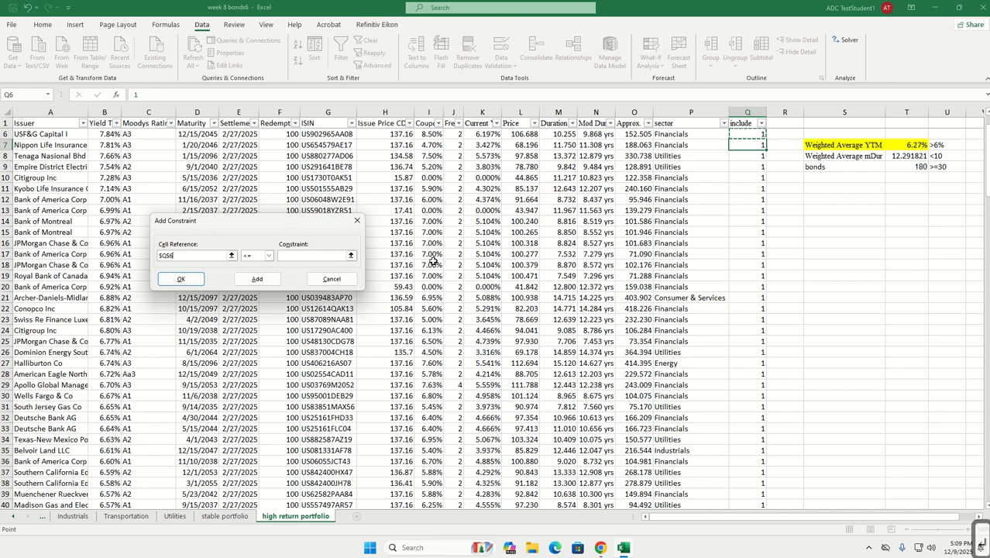
pyautogui.press('Right')
pyautogui.press('Right')
pyautogui.press('Right')
pyautogui.press('Down')
pyautogui.press('Down')
pyautogui.press('Down')
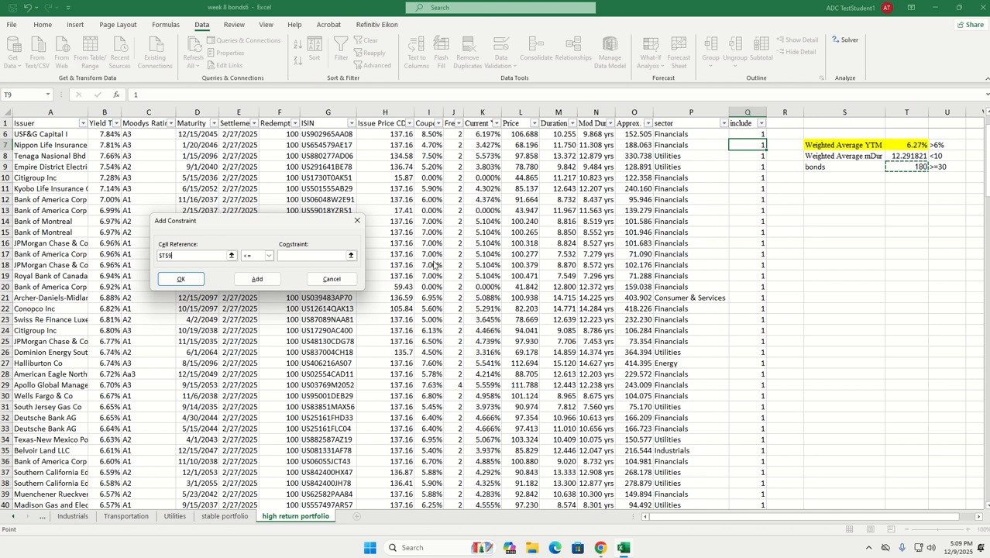
# - Set the relation for the $T$9 constraint to >= with a limit of 30
pyautogui.press('Tab')
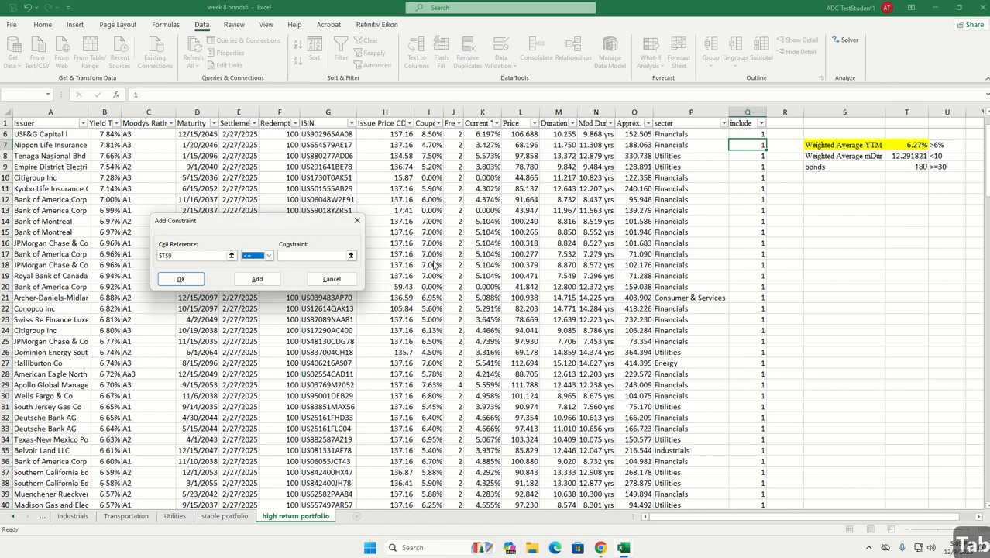
pyautogui.hotkey('alt', 'Down')
pyautogui.press('Down')
pyautogui.press('Return')
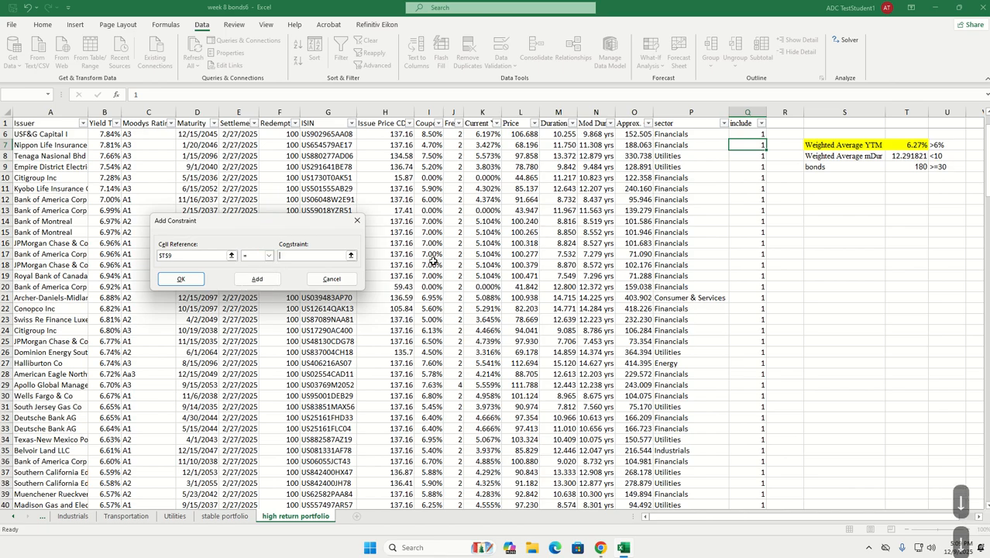
pyautogui.hotkey('shift', 'Tab')
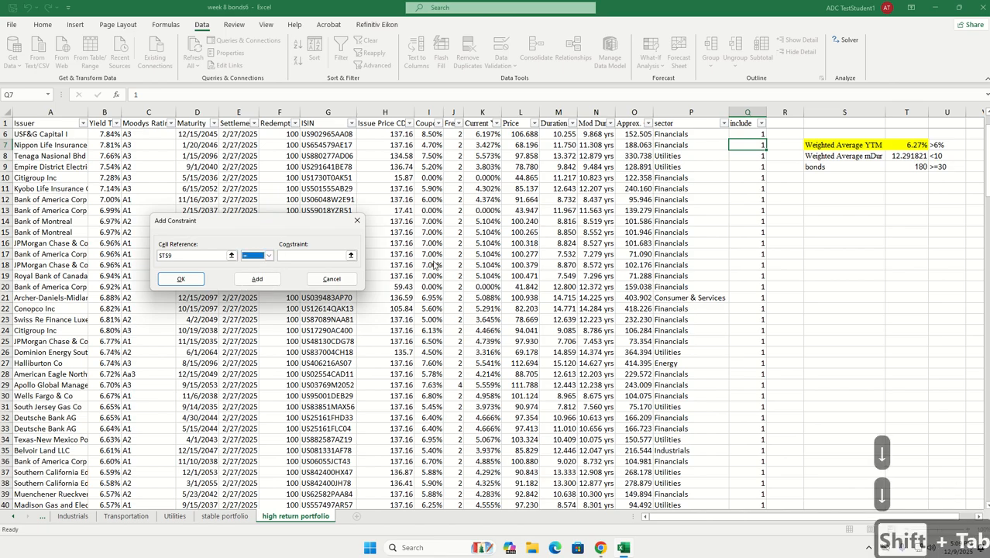
pyautogui.press('Down')
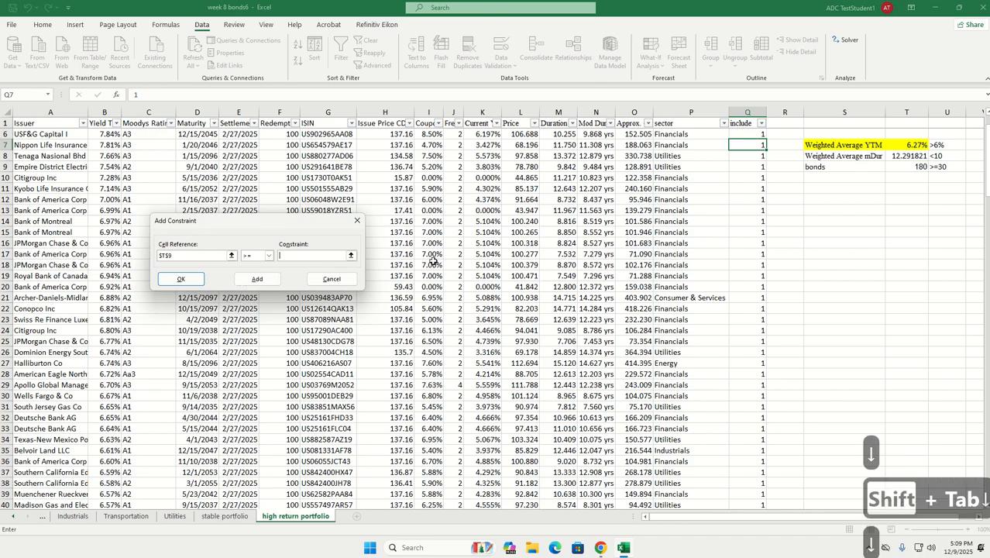
pyautogui.write('30')
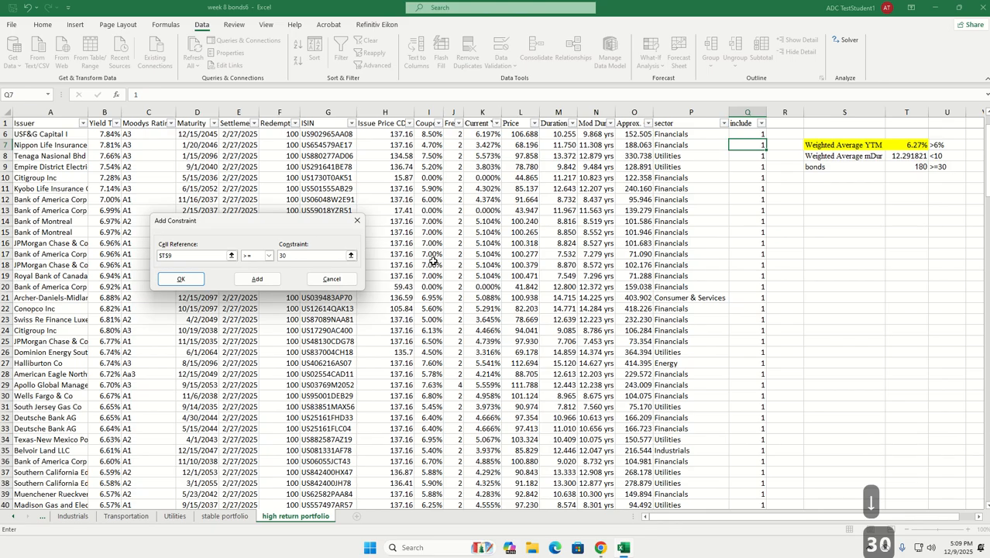
# - Confirm the bond-count constraint and change the Solver solving method to GRG Nonlinear
pyautogui.press('Return')
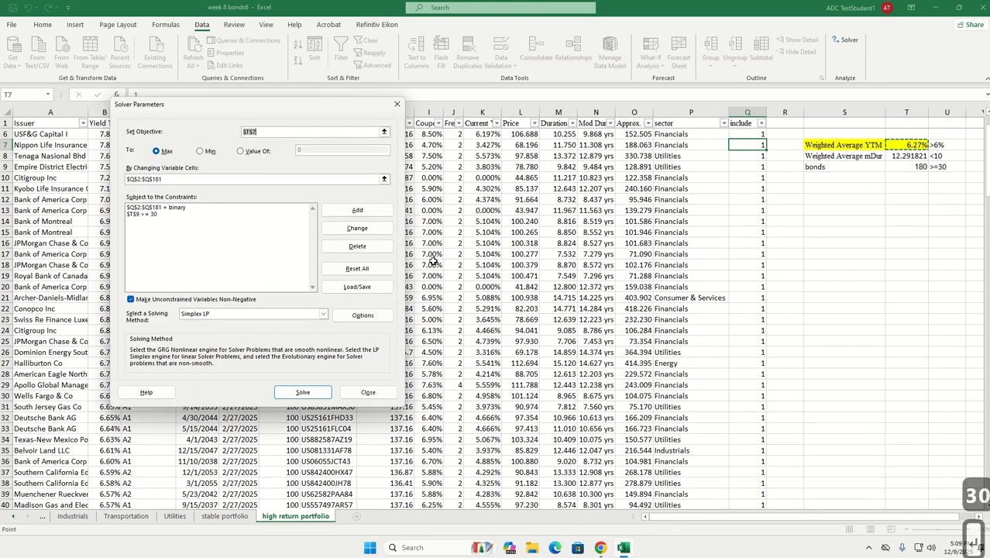
pyautogui.press('Tab')
pyautogui.press('Tab')
pyautogui.press('Tab')
pyautogui.press('Tab')
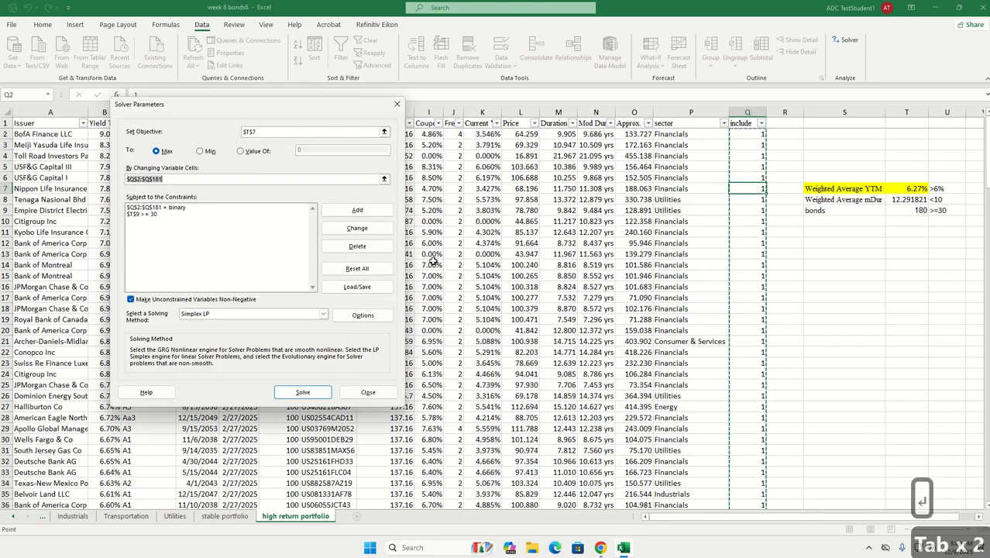
pyautogui.press('Tab')
pyautogui.press('Tab')
pyautogui.press('Tab')
pyautogui.press('Tab')
pyautogui.press('Tab')
pyautogui.press('Tab')
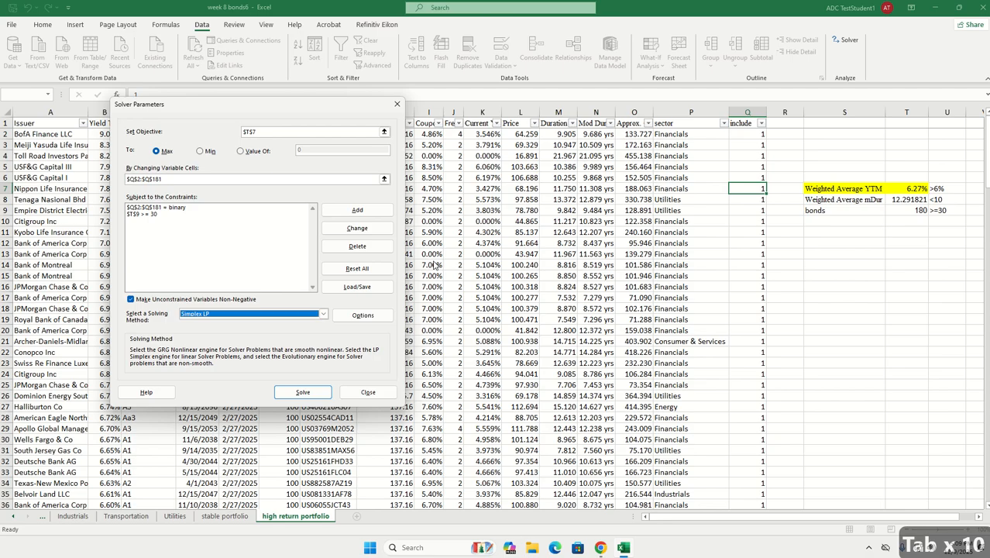
pyautogui.hotkey('alt', 'Down')
pyautogui.press('Up')
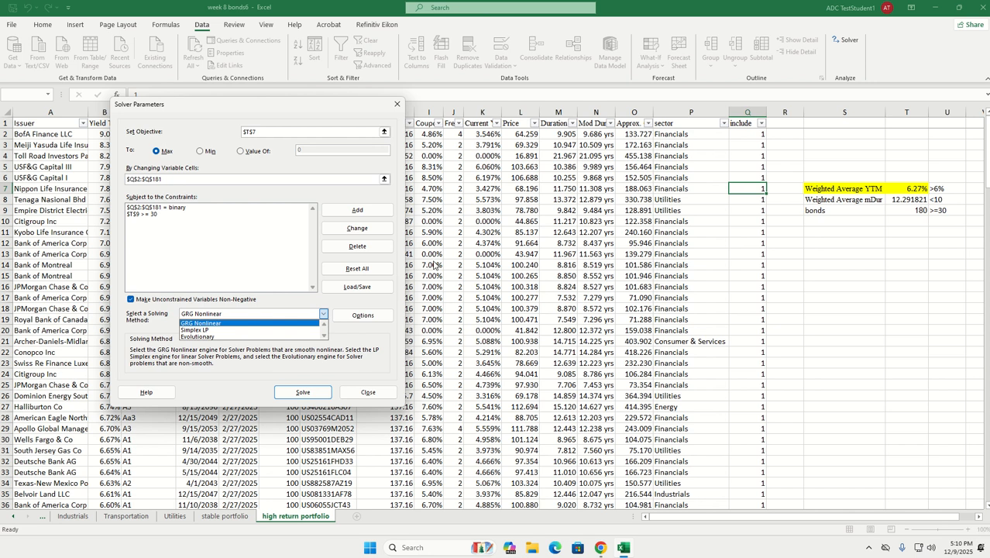
pyautogui.hotkey('alt', 'Up')
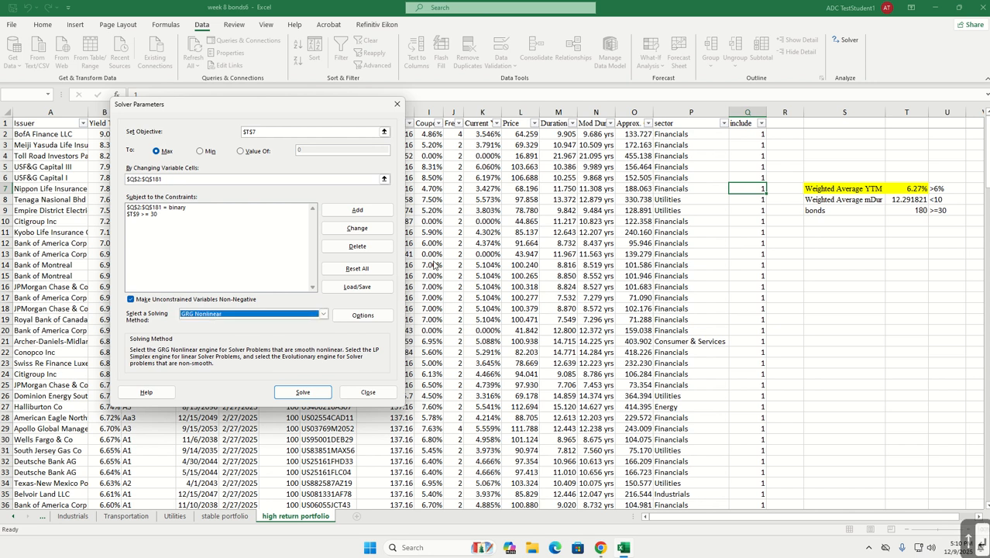
# - Run Solver on the high return portfolio and keep the Solver solution
pyautogui.press('Tab')
pyautogui.press('Tab')
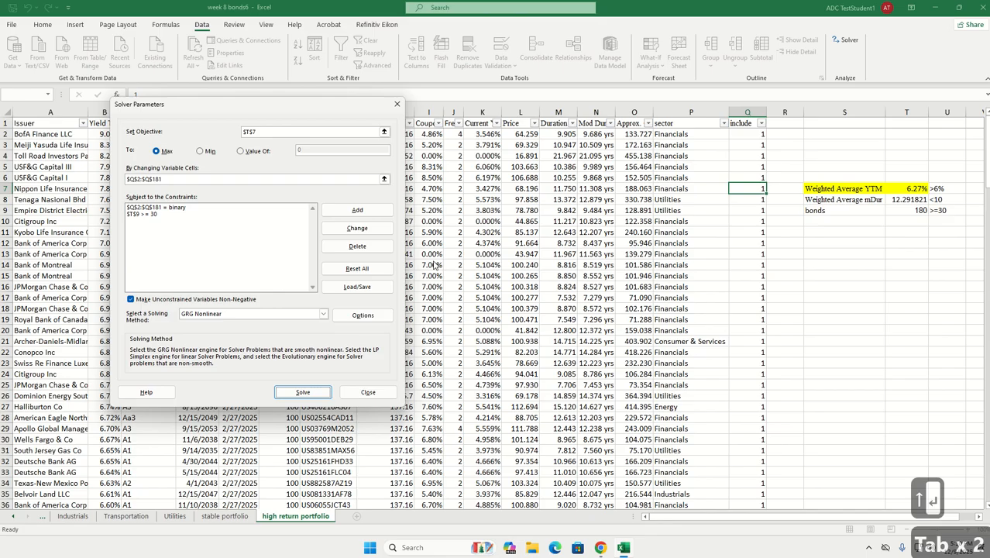
pyautogui.press('Return')
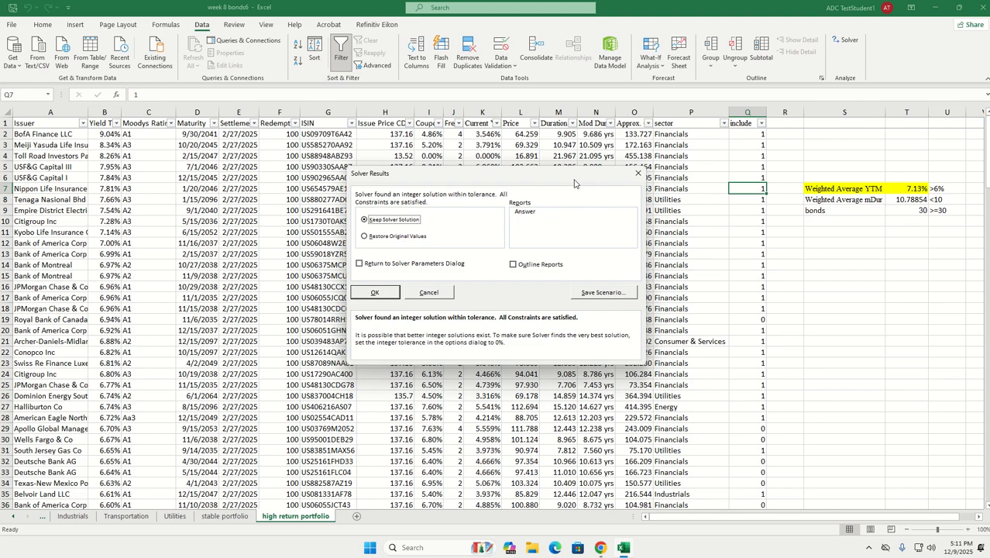
pyautogui.press('Return')
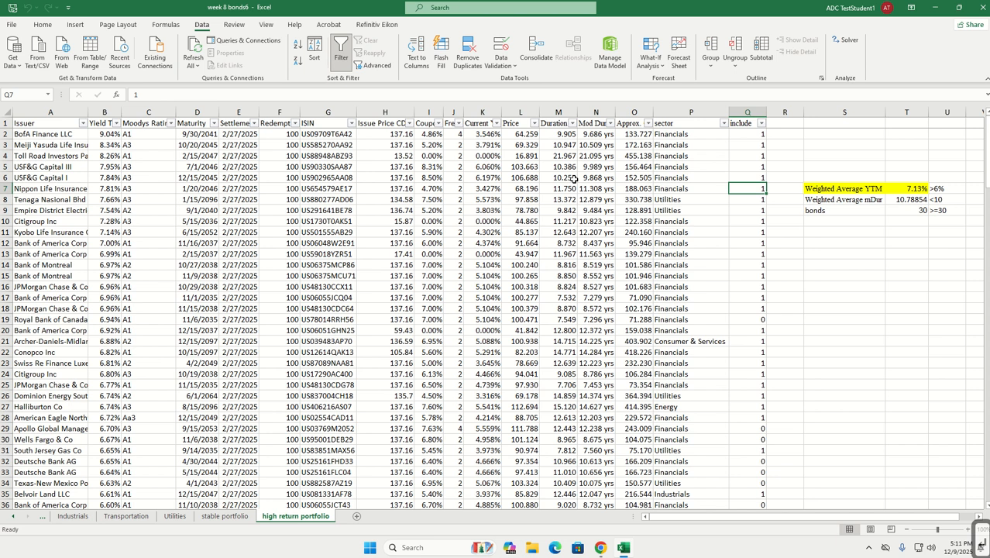
# - Copy the solved include values in Q2:Q181 of the high return portfolio sheet
pyautogui.press('Up')
pyautogui.press('Up')
pyautogui.press('Up')
pyautogui.press('Up')
pyautogui.press('Up')
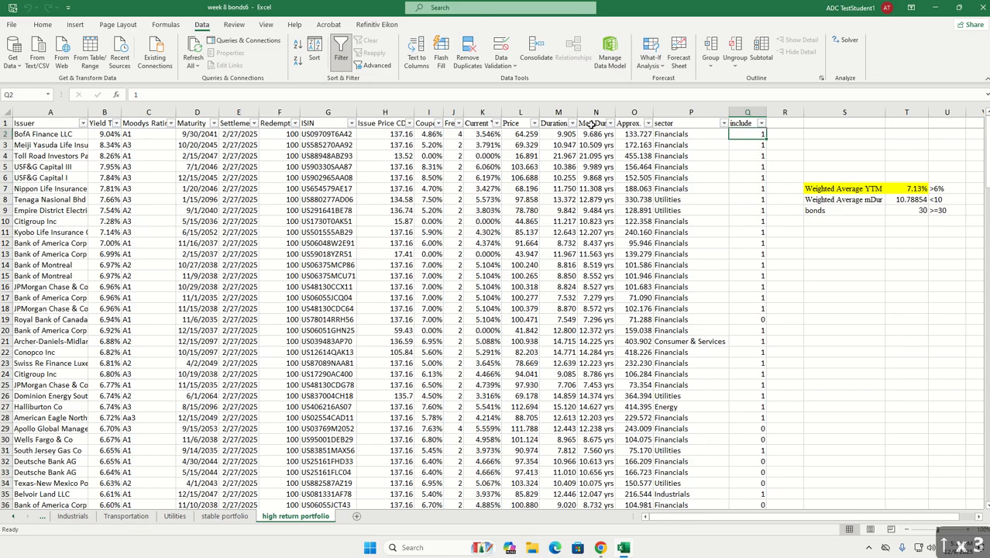
pyautogui.hotkey('ctrl', 'shift', 'Down')
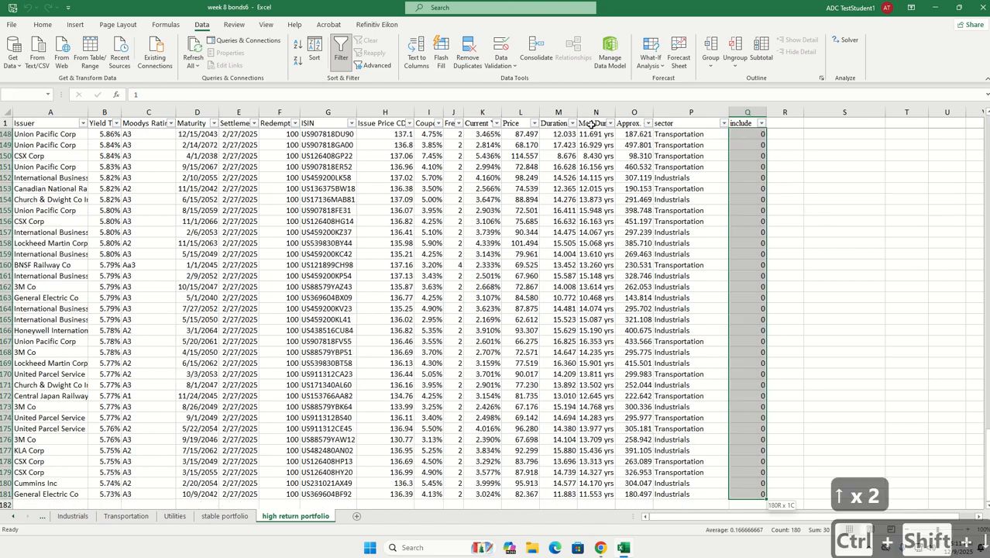
pyautogui.hotkey('ctrl', 'c')
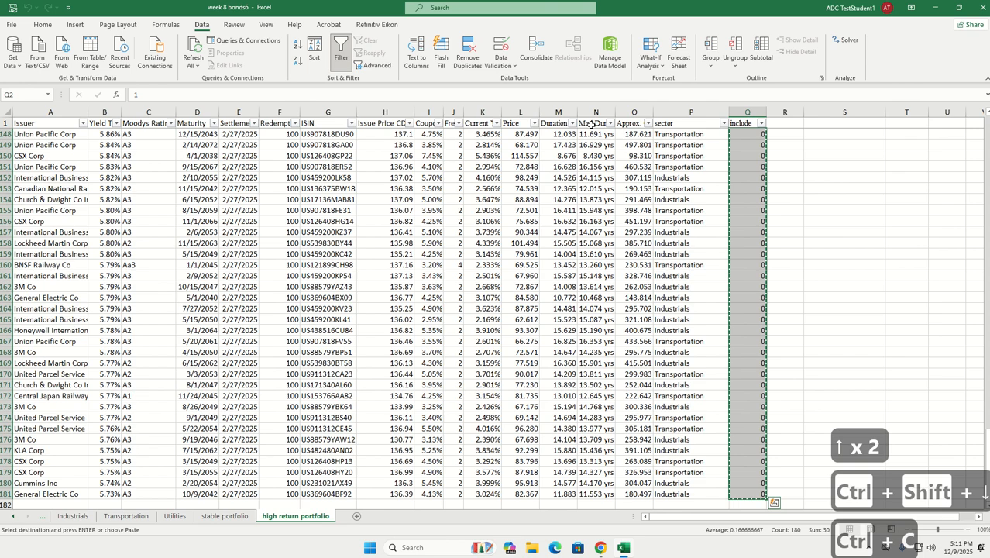
# - Switch to the online week 8 bonds workbook in Chrome and open its high return portfolio sheet
pyautogui.hotkey('alt', 'Tab')
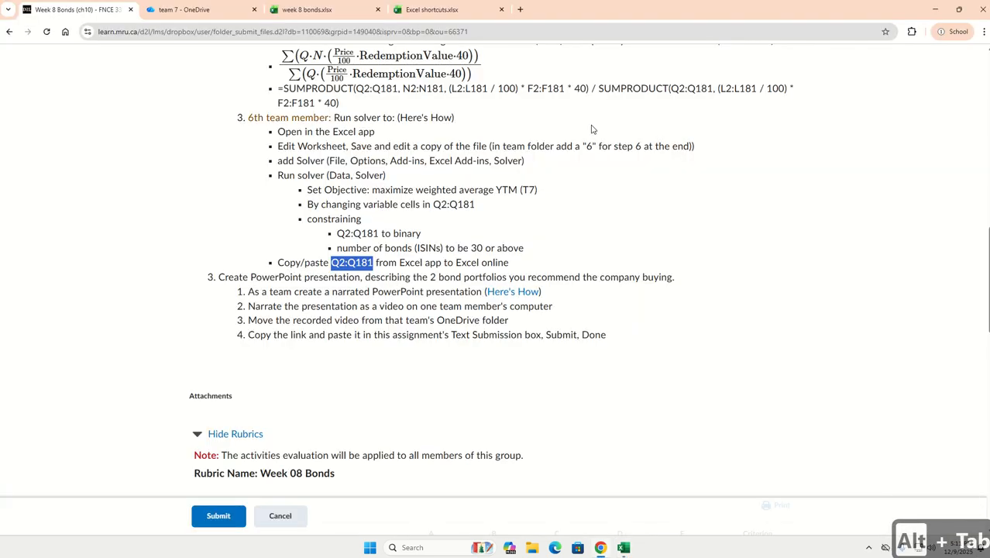
pyautogui.hotkey('ctrl', 'Tab')
pyautogui.hotkey('ctrl', 'Tab')
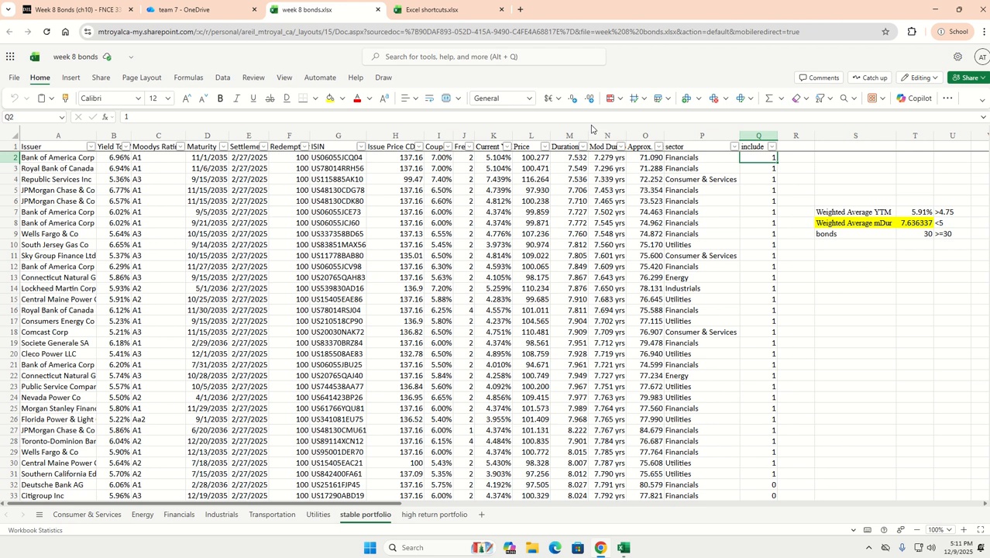
pyautogui.hotkey('ctrl', 'alt', 'pagedown')
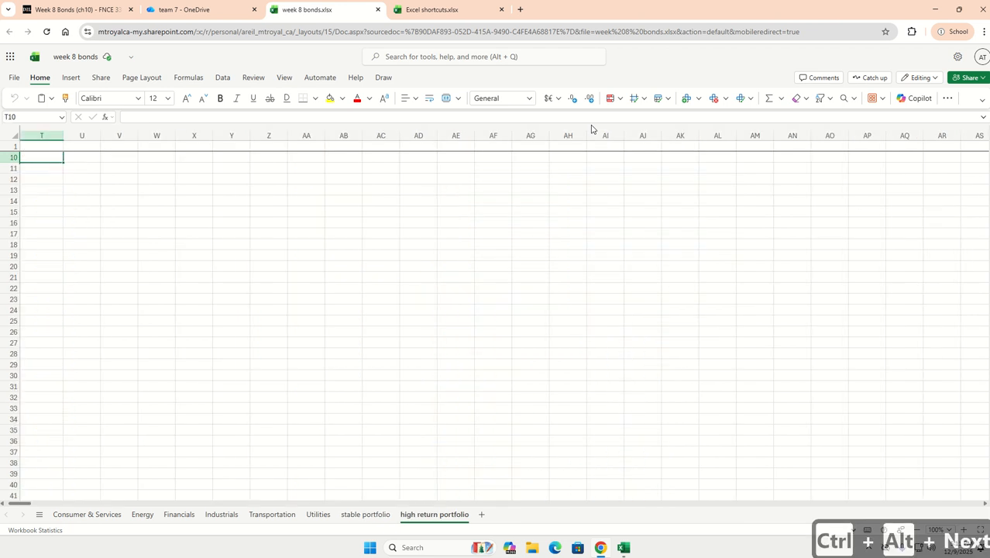
# - Paste the copied Solver values over the include column range Q2:Q181 in the online high return portfolio sheet
pyautogui.hotkey('ctrl', 'Home')
pyautogui.press('Right')
pyautogui.press('Right')
pyautogui.press('Right')
pyautogui.press('Right')
pyautogui.press('Right')
pyautogui.press('Right')
pyautogui.press('Right')
pyautogui.press('Right')
pyautogui.press('Right')
pyautogui.press('Right')
pyautogui.press('Right')
pyautogui.press('Right')
pyautogui.press('Right')
pyautogui.press('Right')
pyautogui.press('Right')
pyautogui.press('Right')
pyautogui.press('Right')
pyautogui.press('Right')
pyautogui.press('Right')
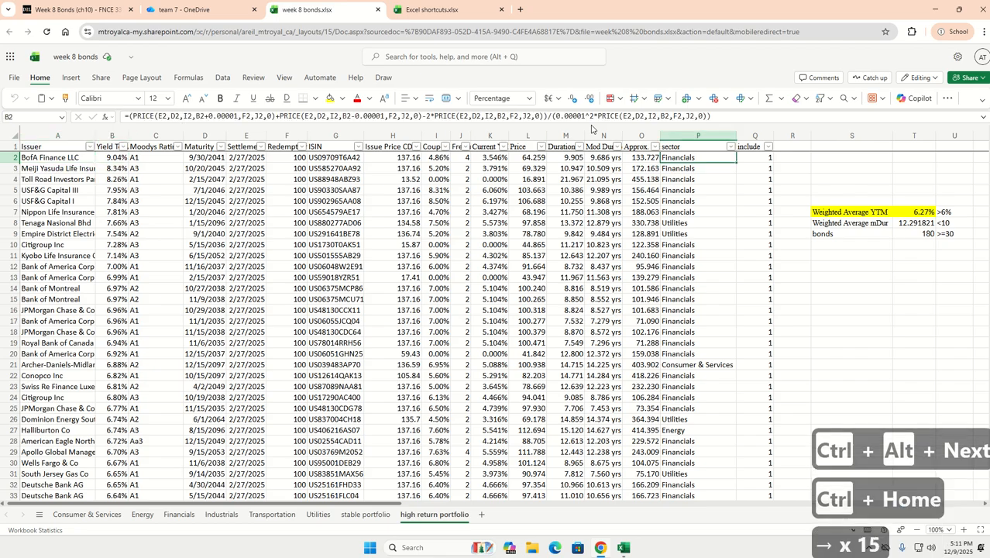
pyautogui.press('Right')
pyautogui.press('Left')
pyautogui.press('Down')
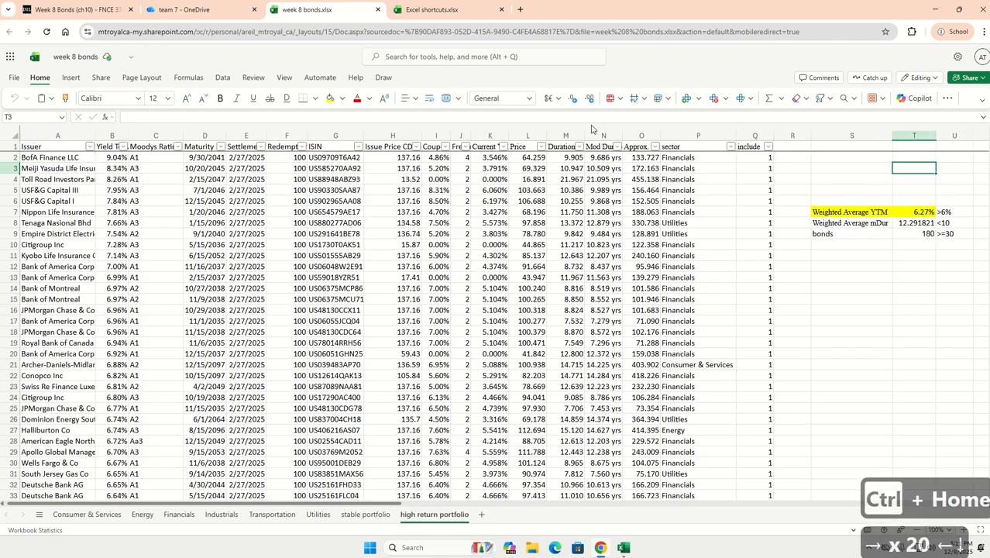
pyautogui.press('Left')
pyautogui.press('Left')
pyautogui.press('Left')
pyautogui.press('Up')
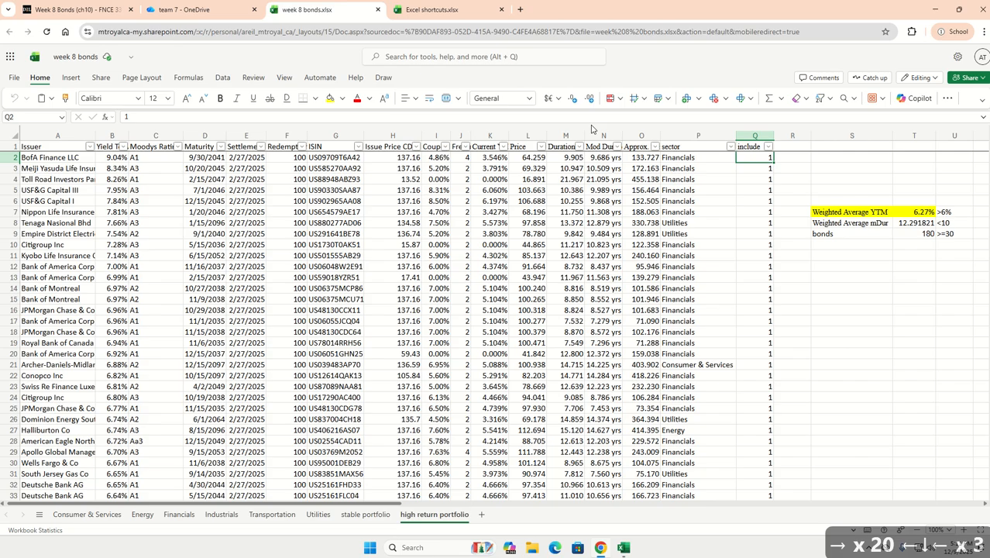
pyautogui.hotkey('ctrl', 'shift', 'Down')
pyautogui.hotkey('ctrl', 'v')
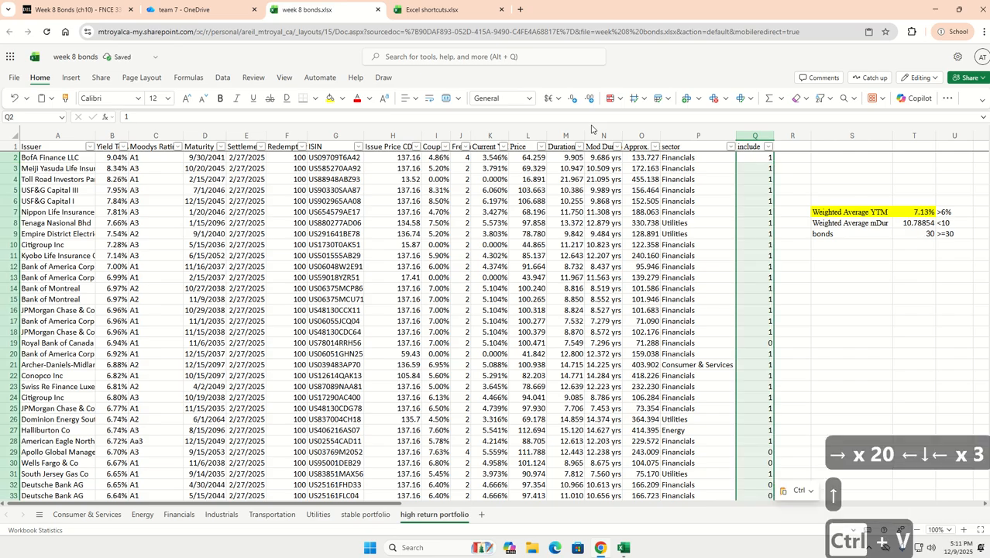